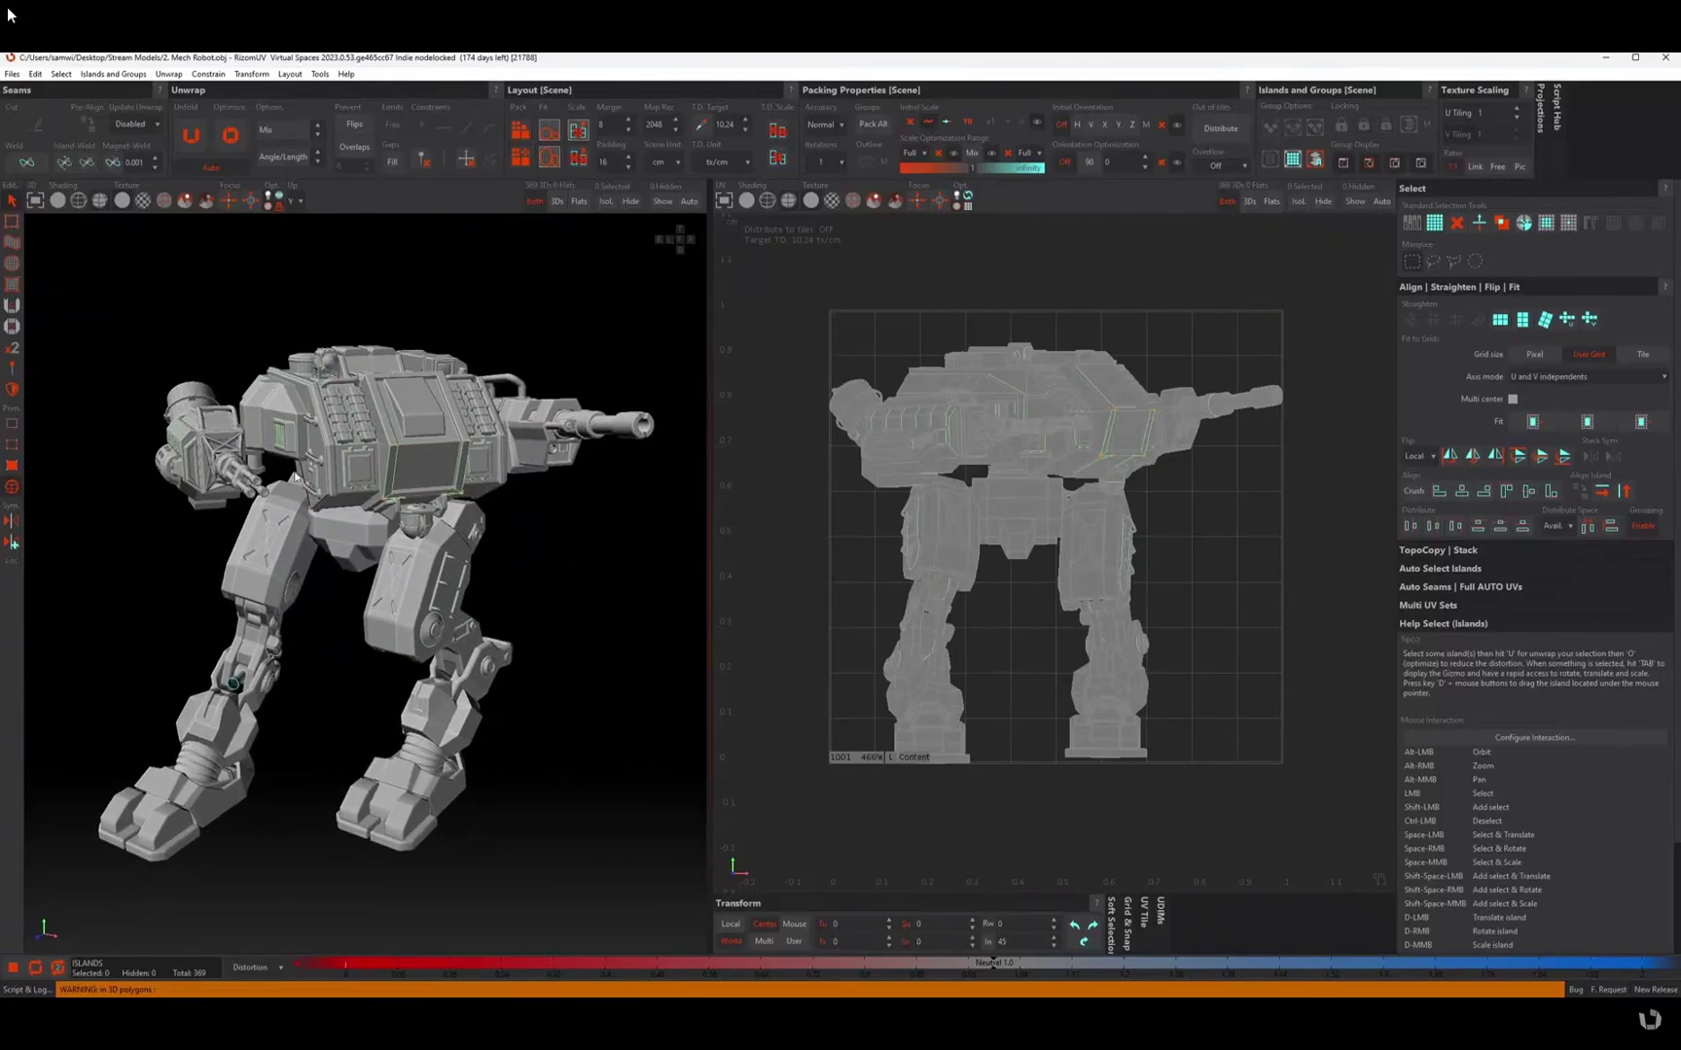
- Switch to Polygon mode and expand the TopoCopy | Stack settings
click(16, 472)
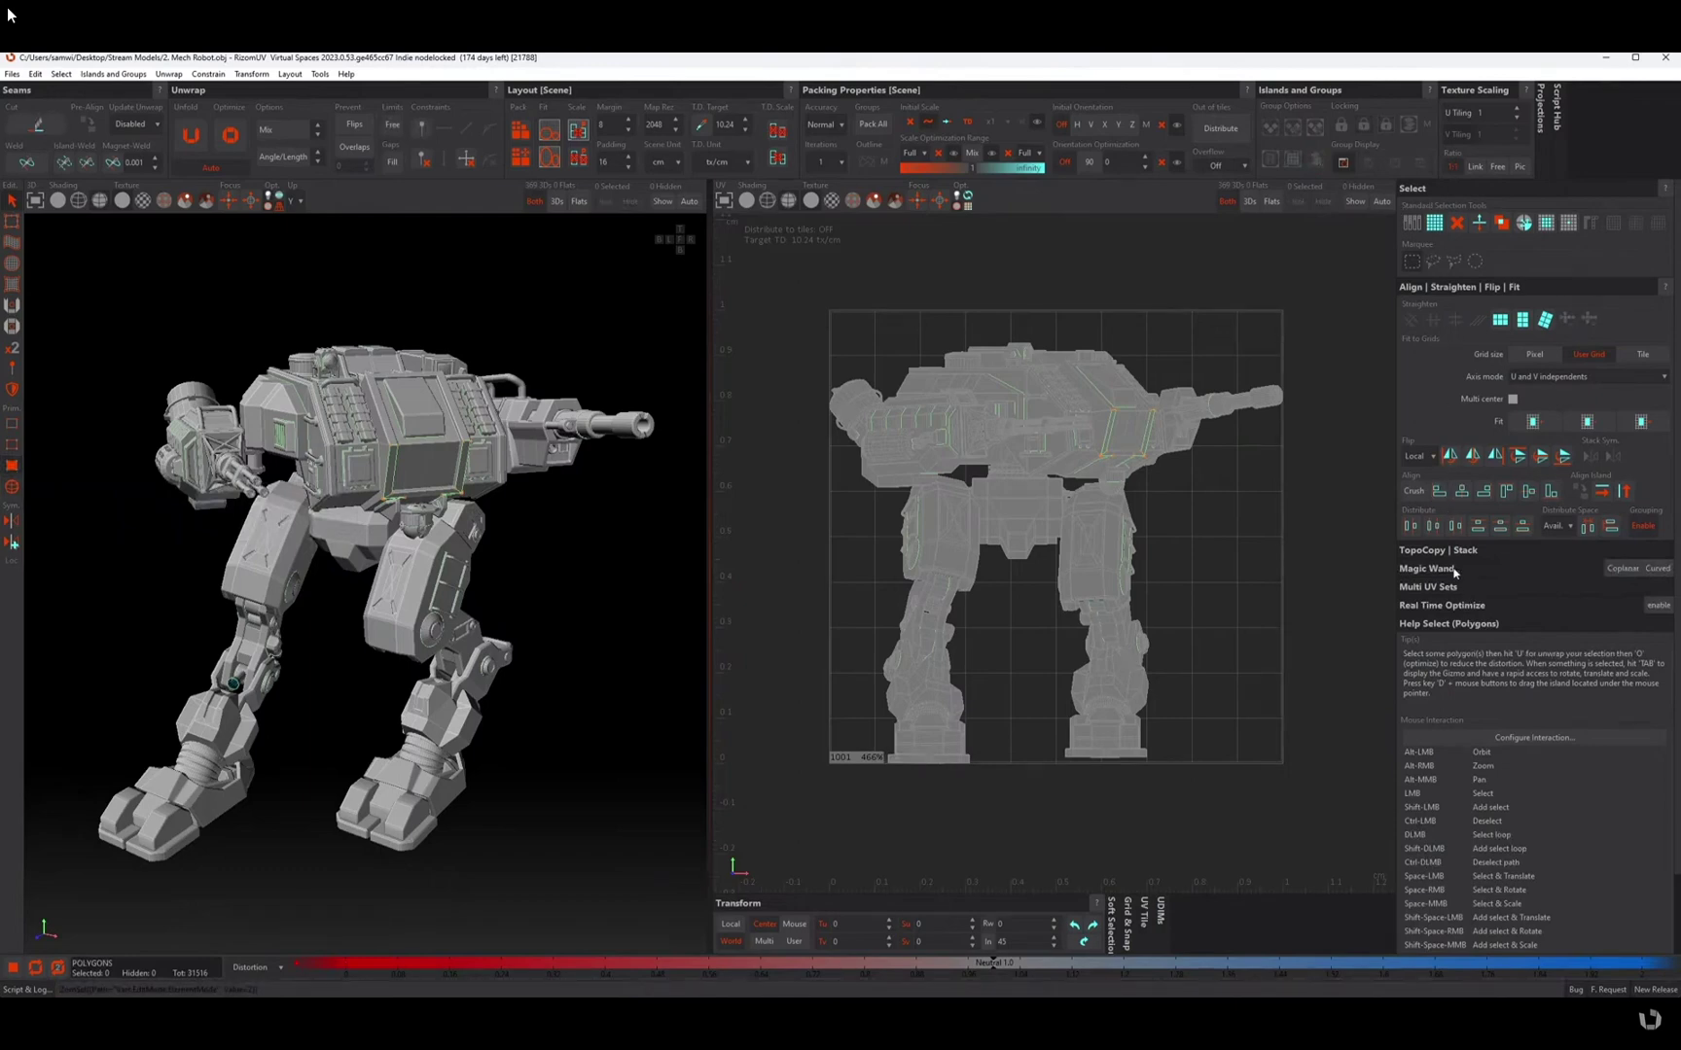
click(1478, 552)
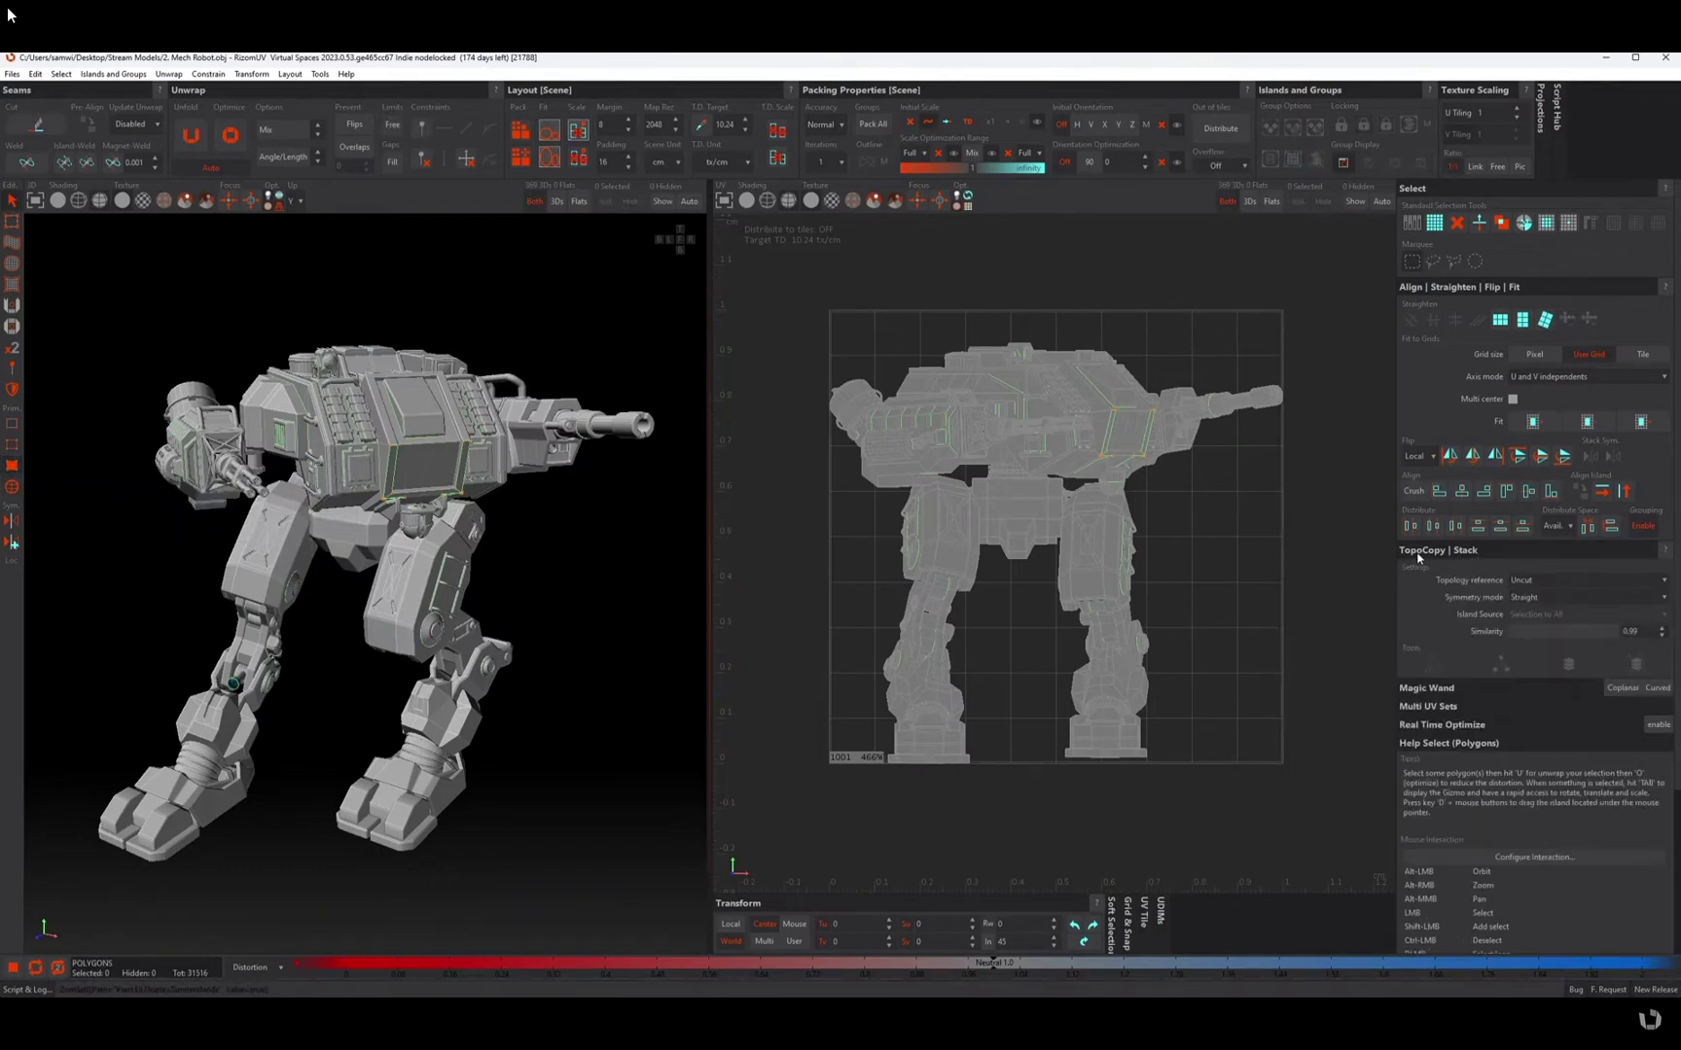
- Set the Magic Wand to Curved with a max local angle of 34.2
click(1418, 553)
click(1440, 570)
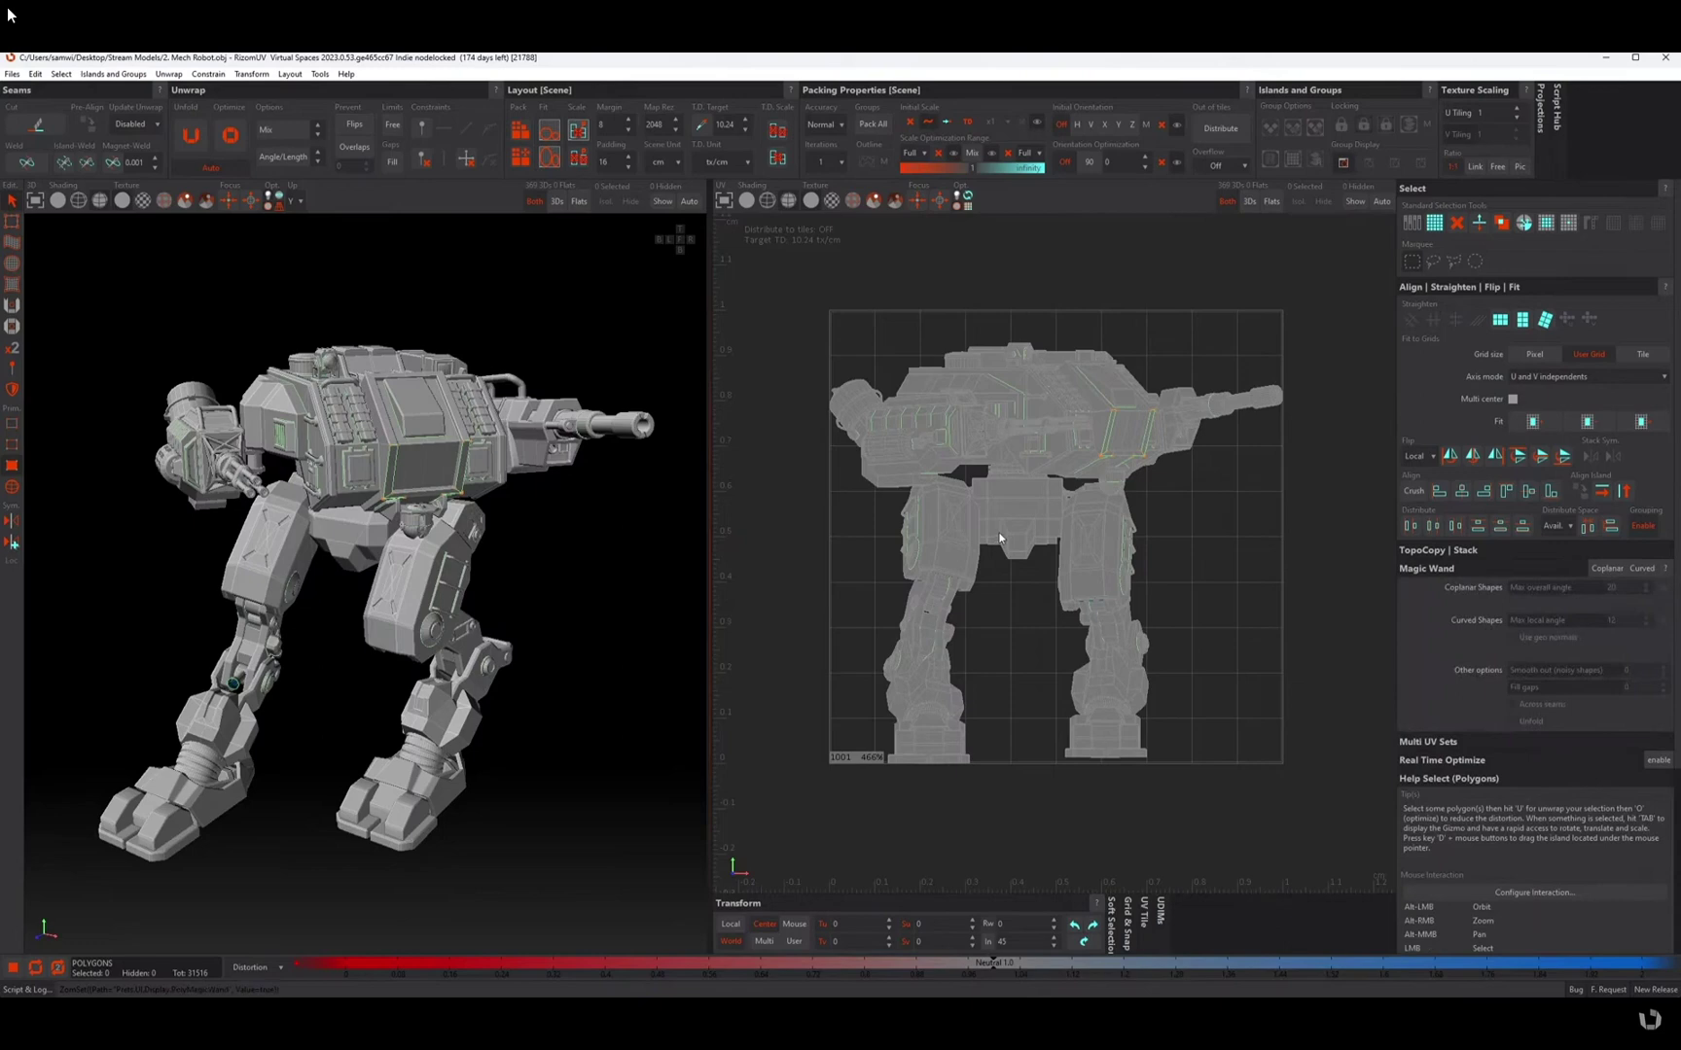
click(1652, 568)
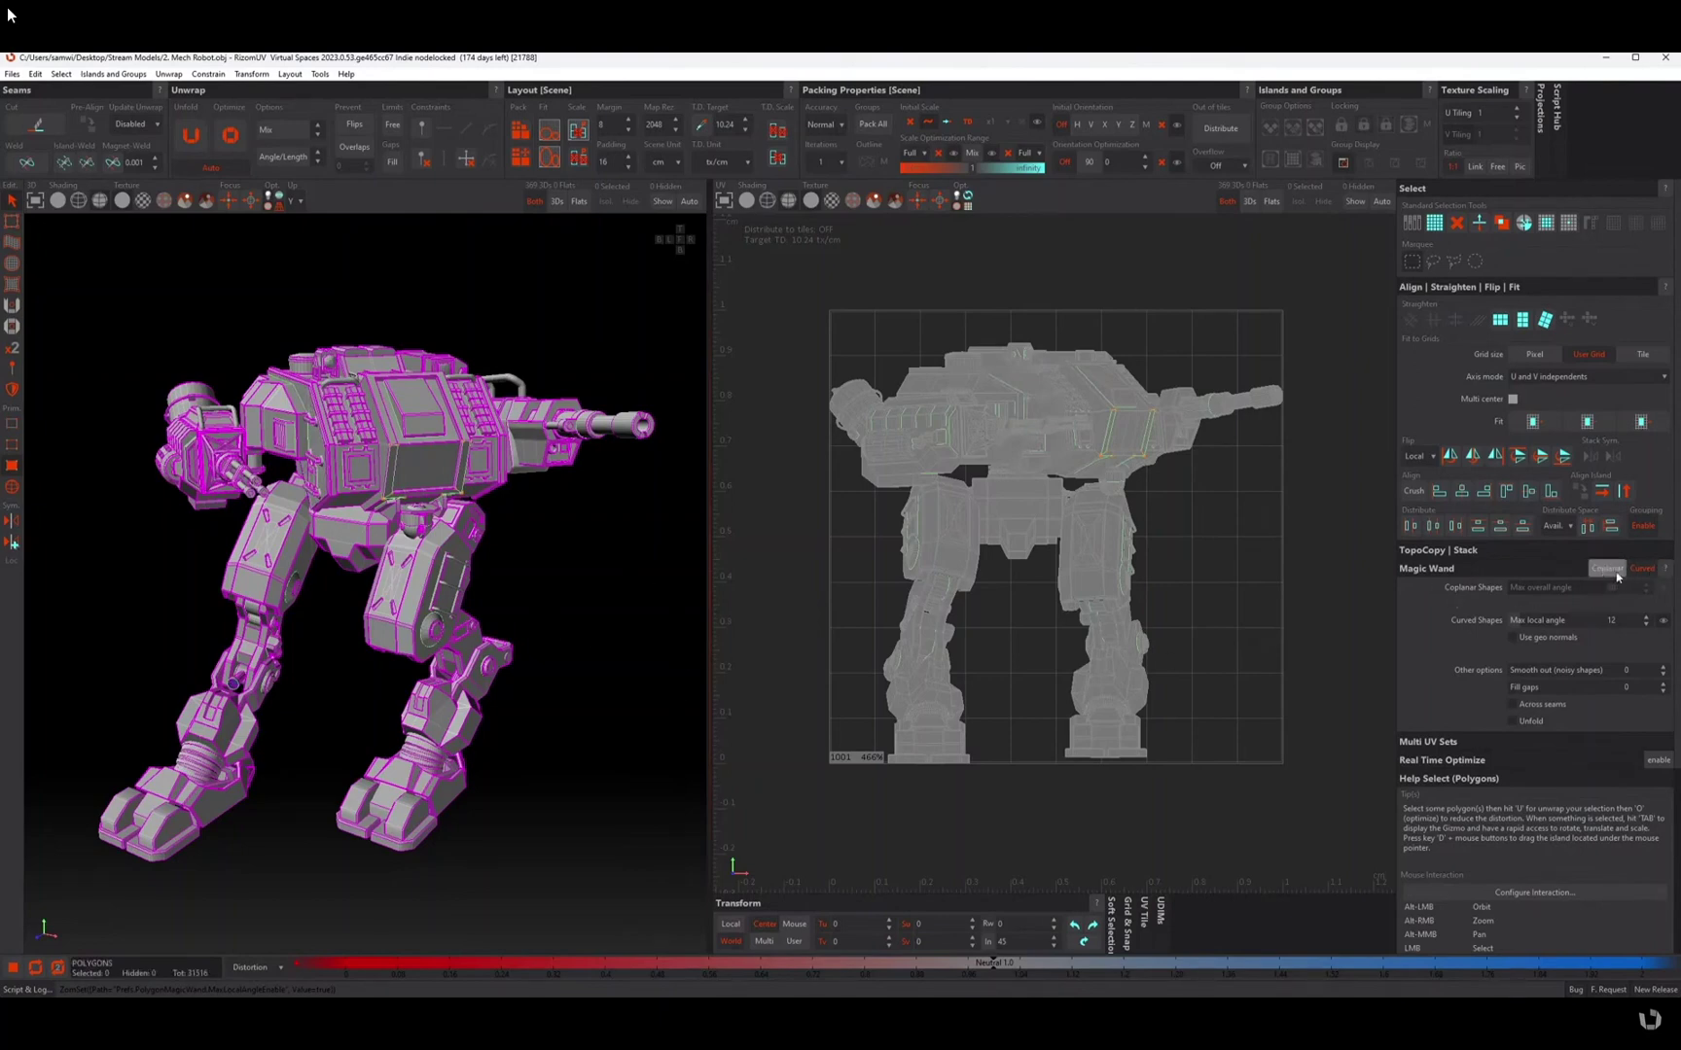
drag(1523, 621, 1557, 622)
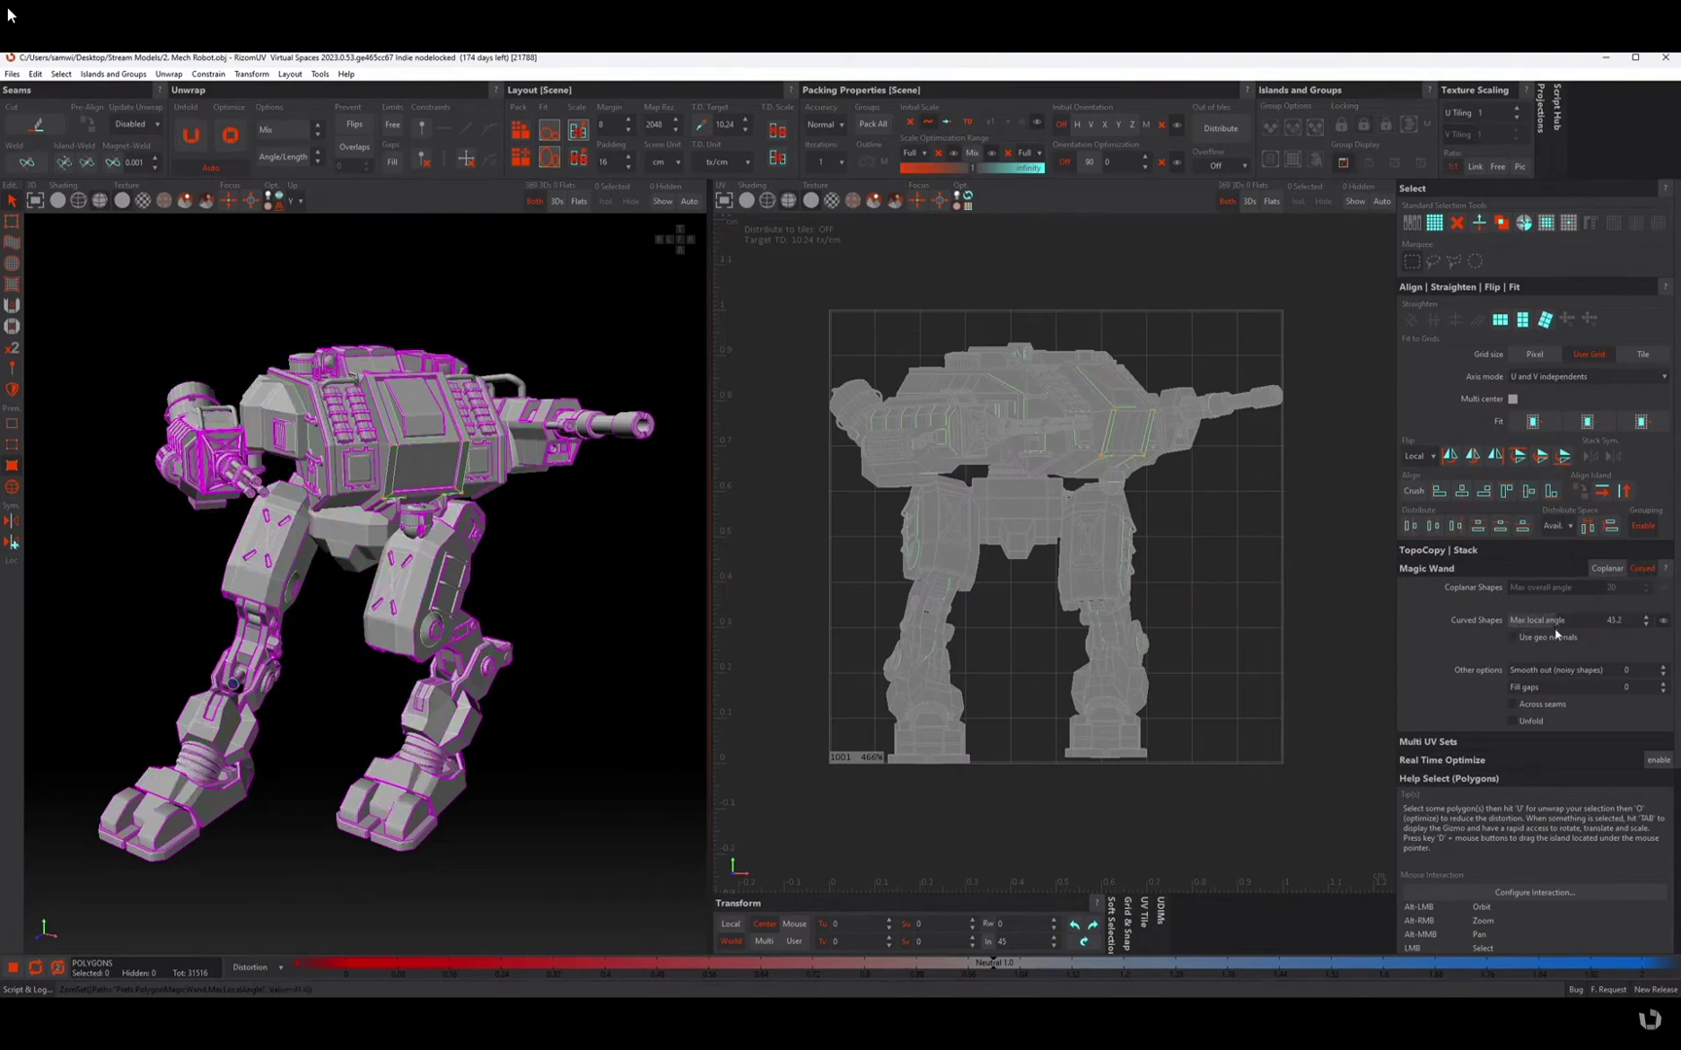
click(1551, 636)
click(1551, 636)
drag(1552, 623, 1546, 626)
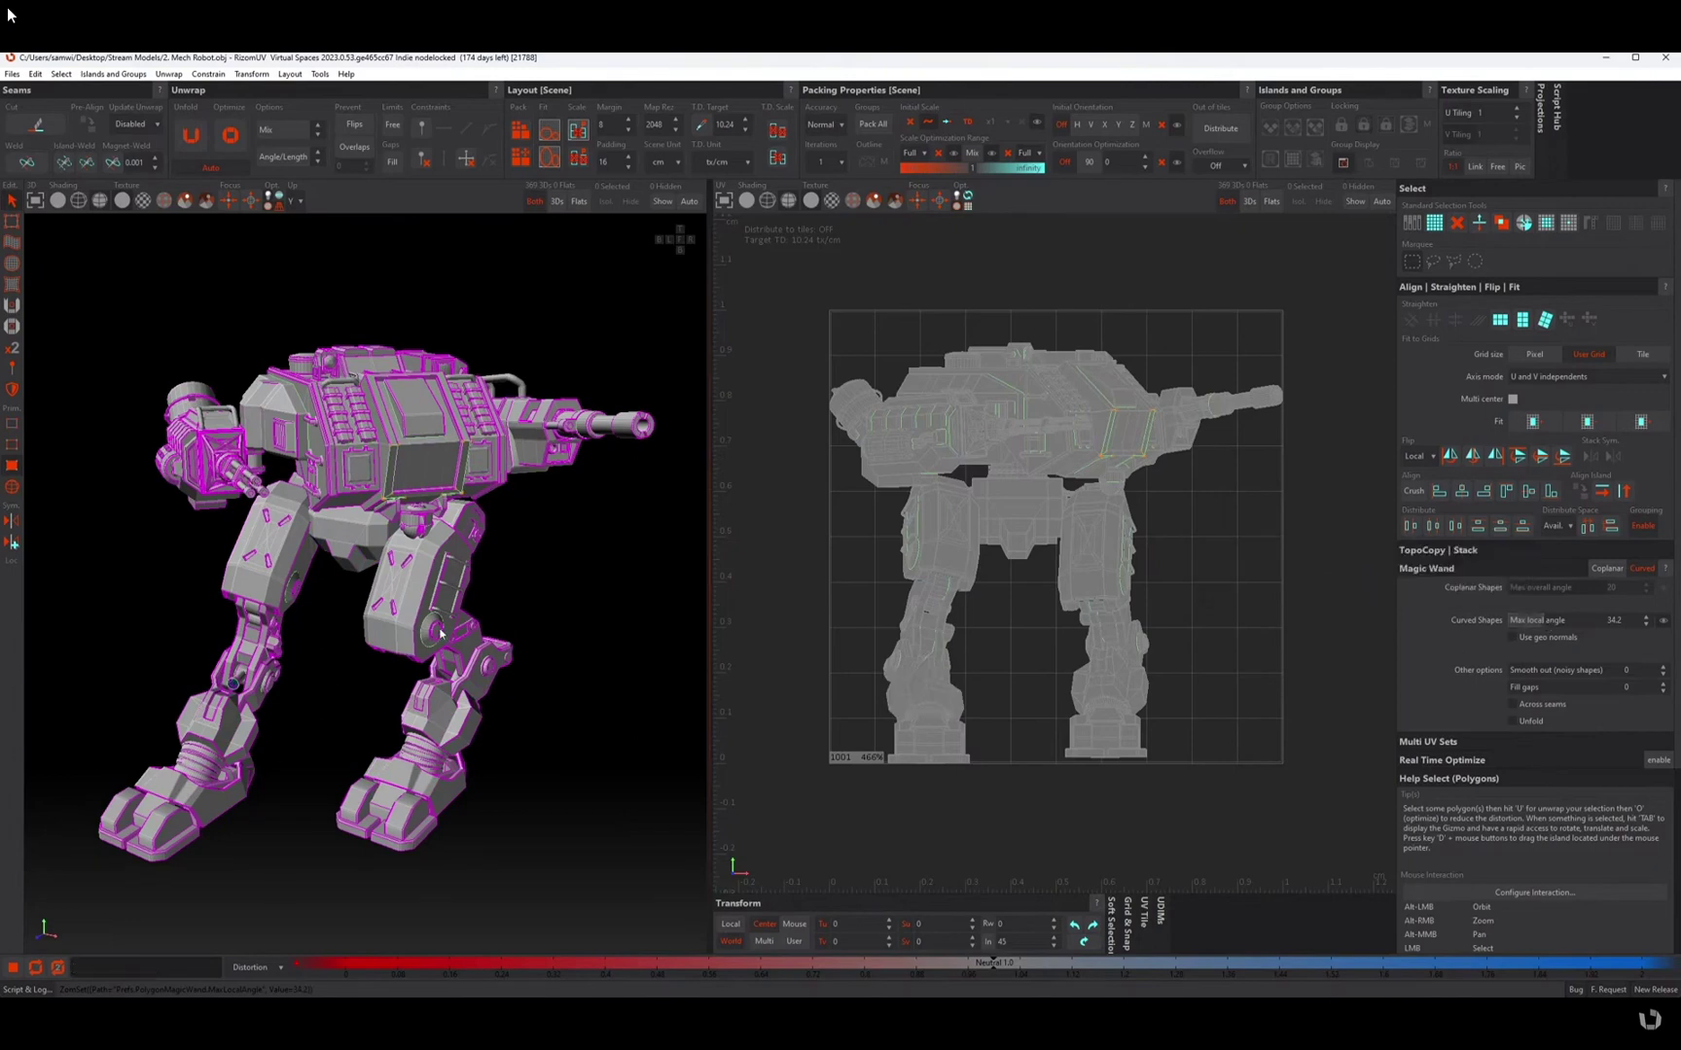
- Test-pick a lower-leg panel with the wand, then clear the selection
scroll(365, 627, up, 3)
click(365, 628)
alt+right_drag(365, 627, 433, 632)
mouse_move(434, 632)
alt+mouse_down()
mouse_move(335, 634)
mouse_move(449, 632)
alt+mouse_up()
scroll(434, 638, down, 2)
click(1062, 799)
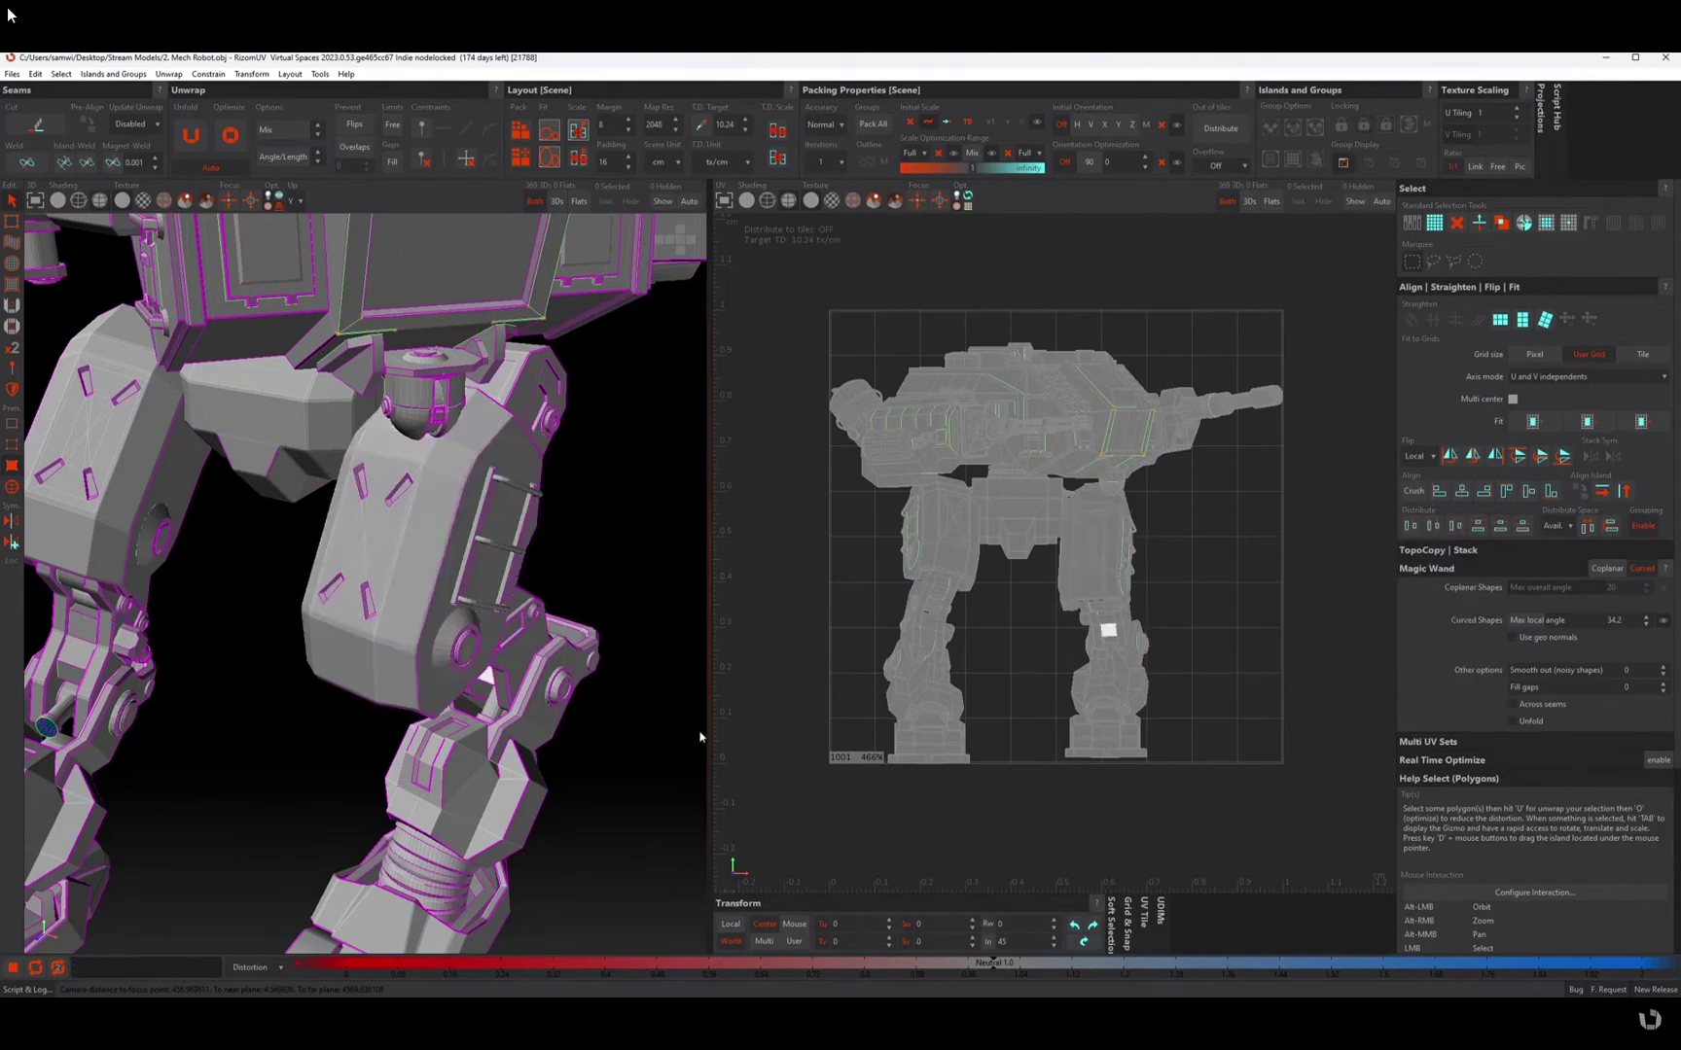
- Enable Unfold in the Magic Wand settings
click(1511, 720)
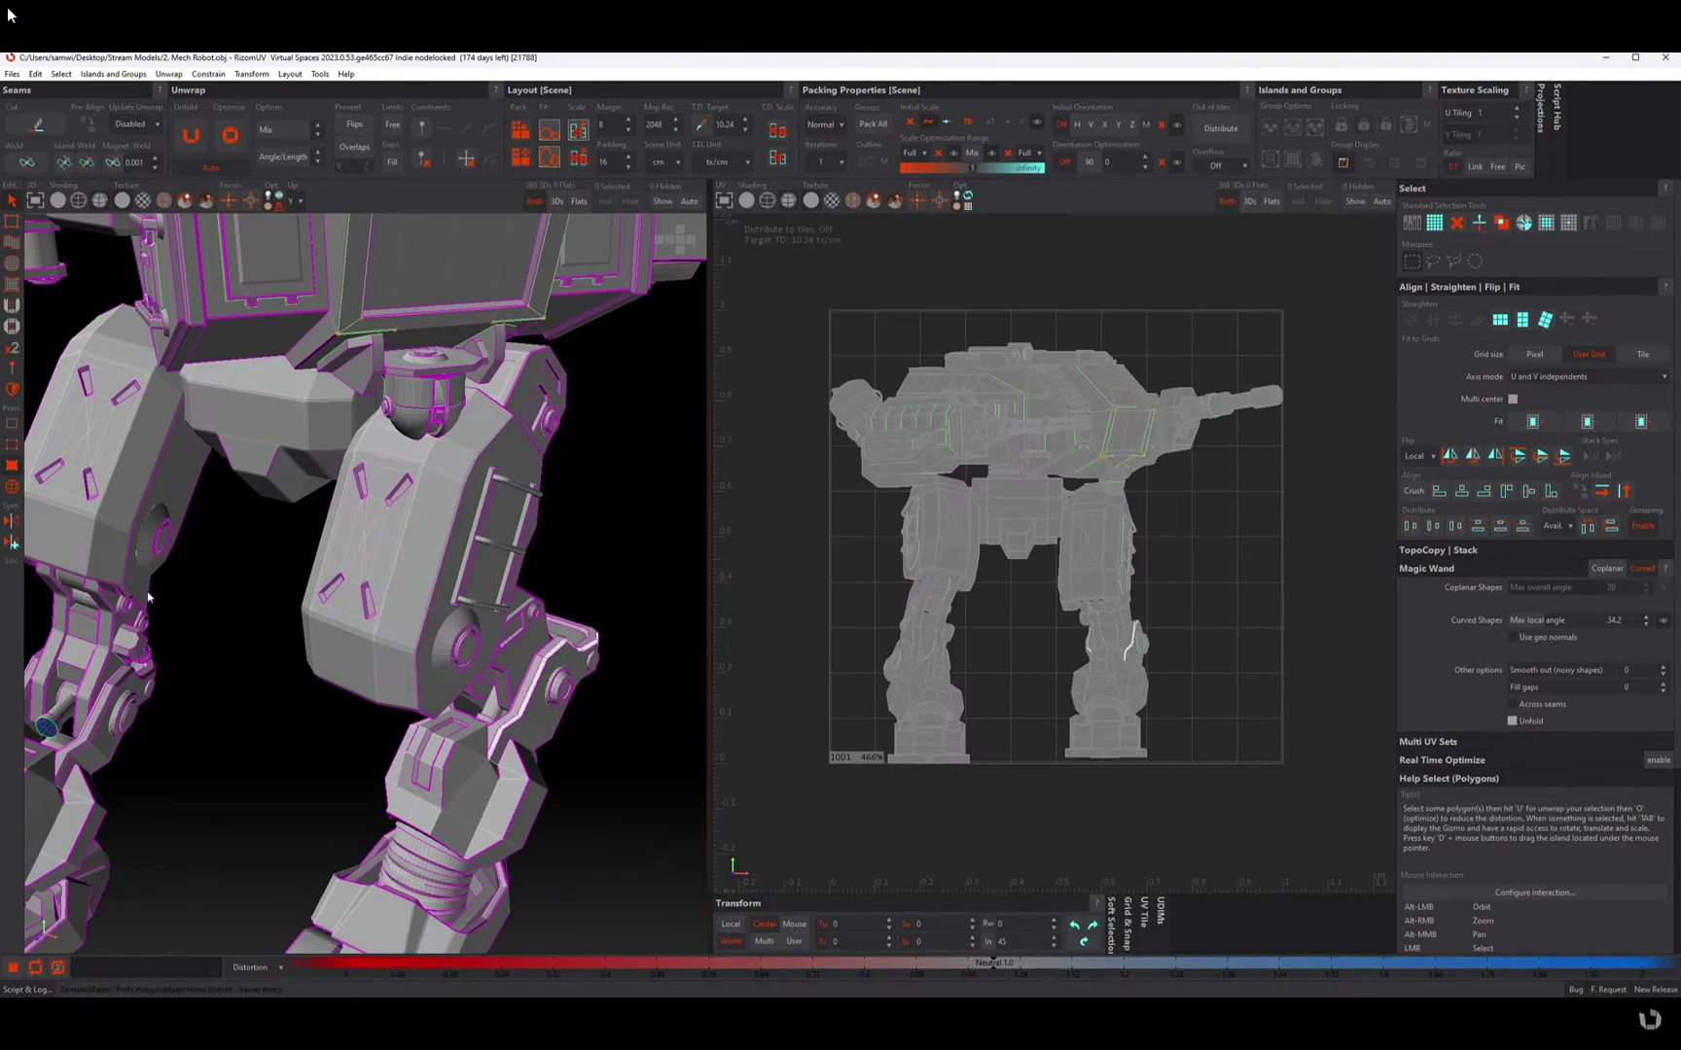
scroll(416, 547, up, 2)
alt+drag(418, 547, 433, 554)
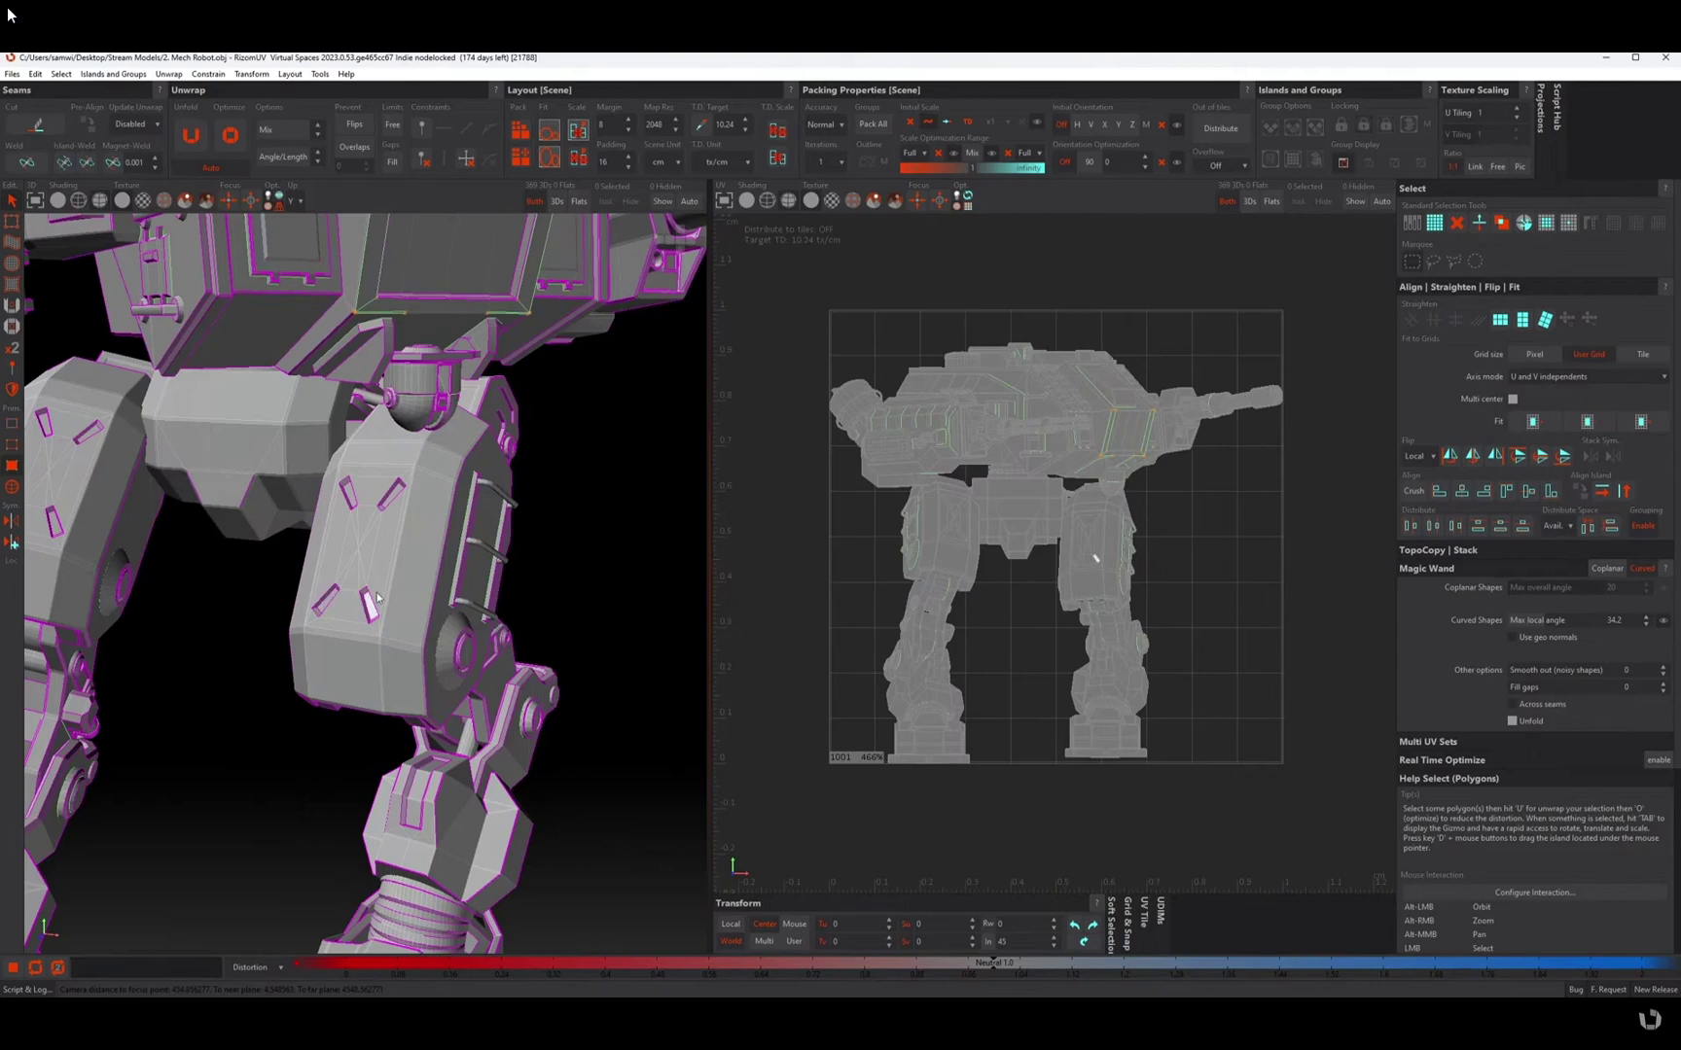
- Wand-pick the upper-leg armor plate, unfold it with U, then pick its side strip
click(408, 555)
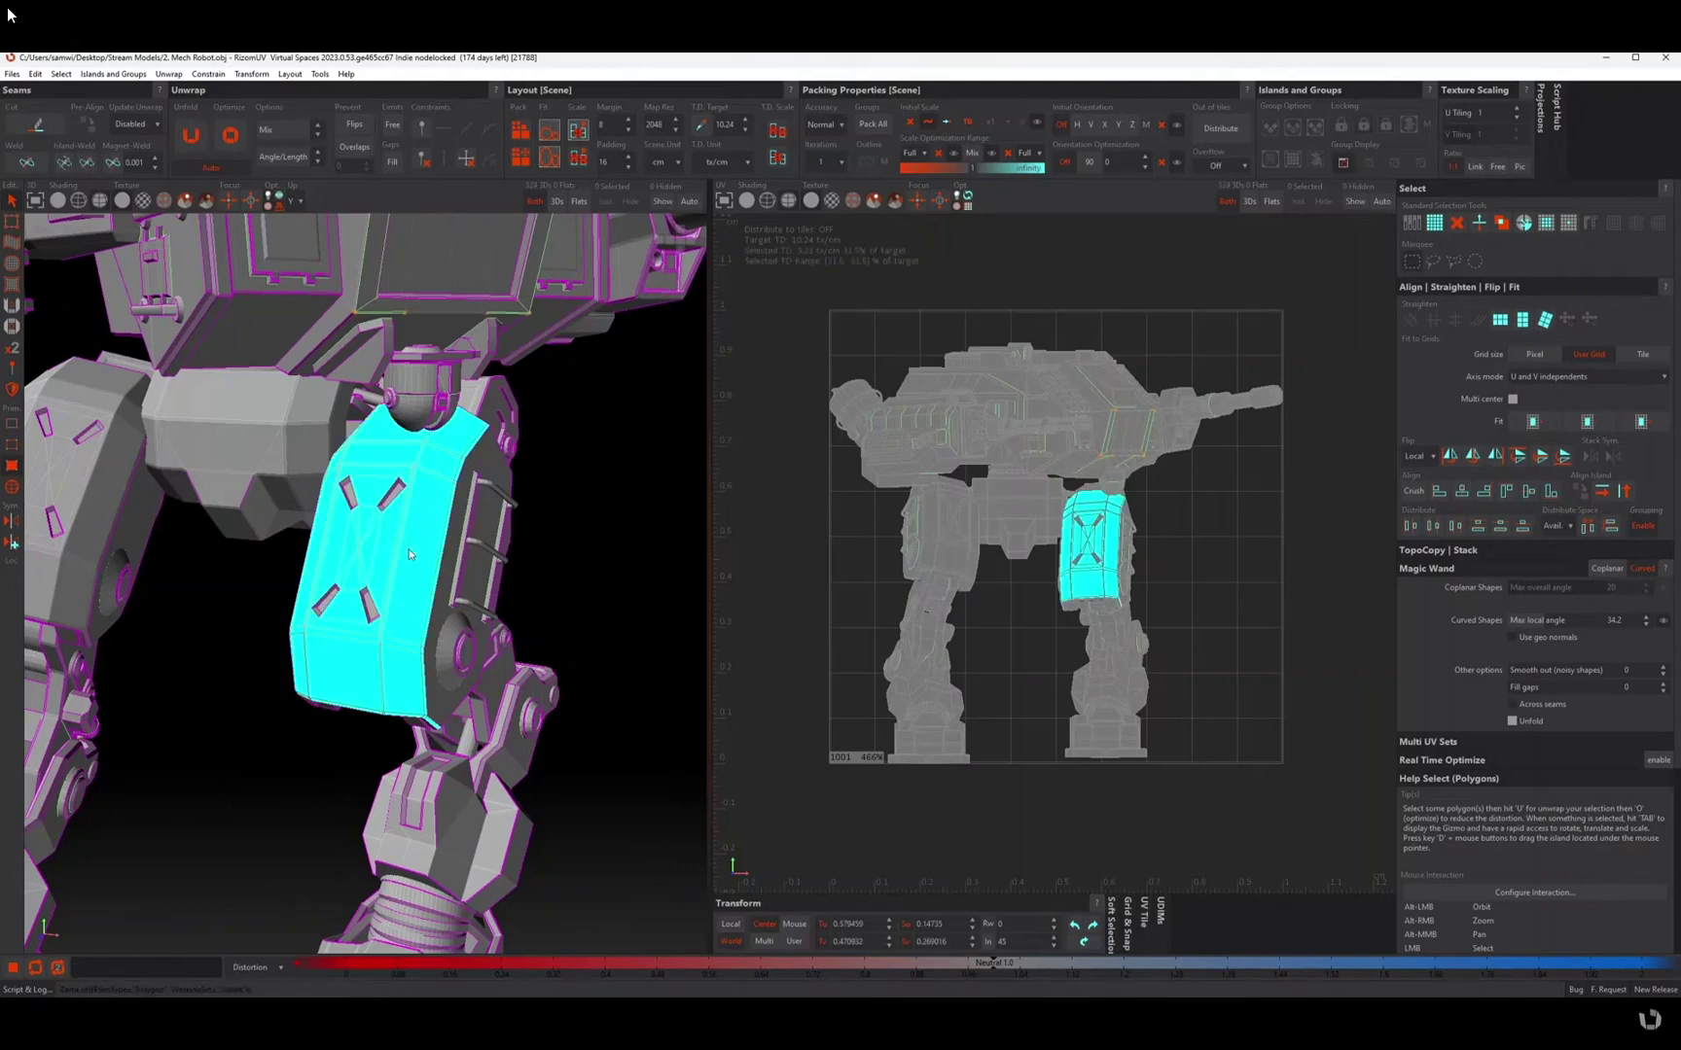
key(u)
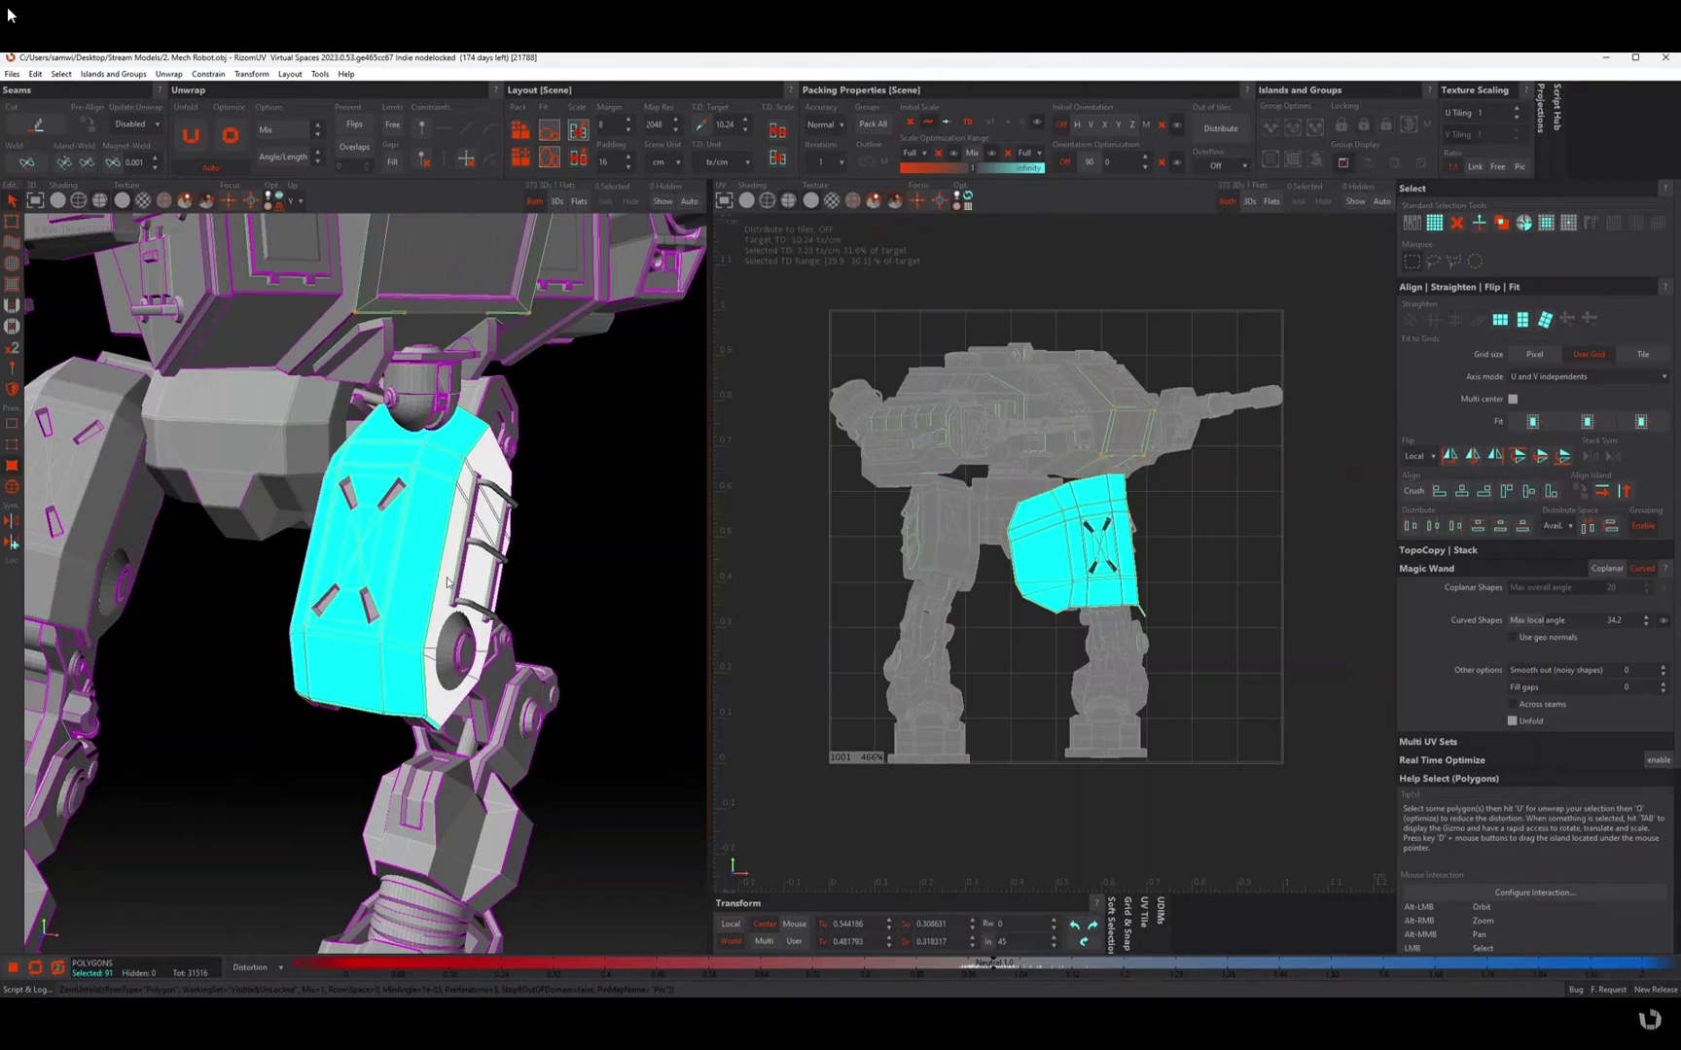
alt+drag(447, 582, 370, 603)
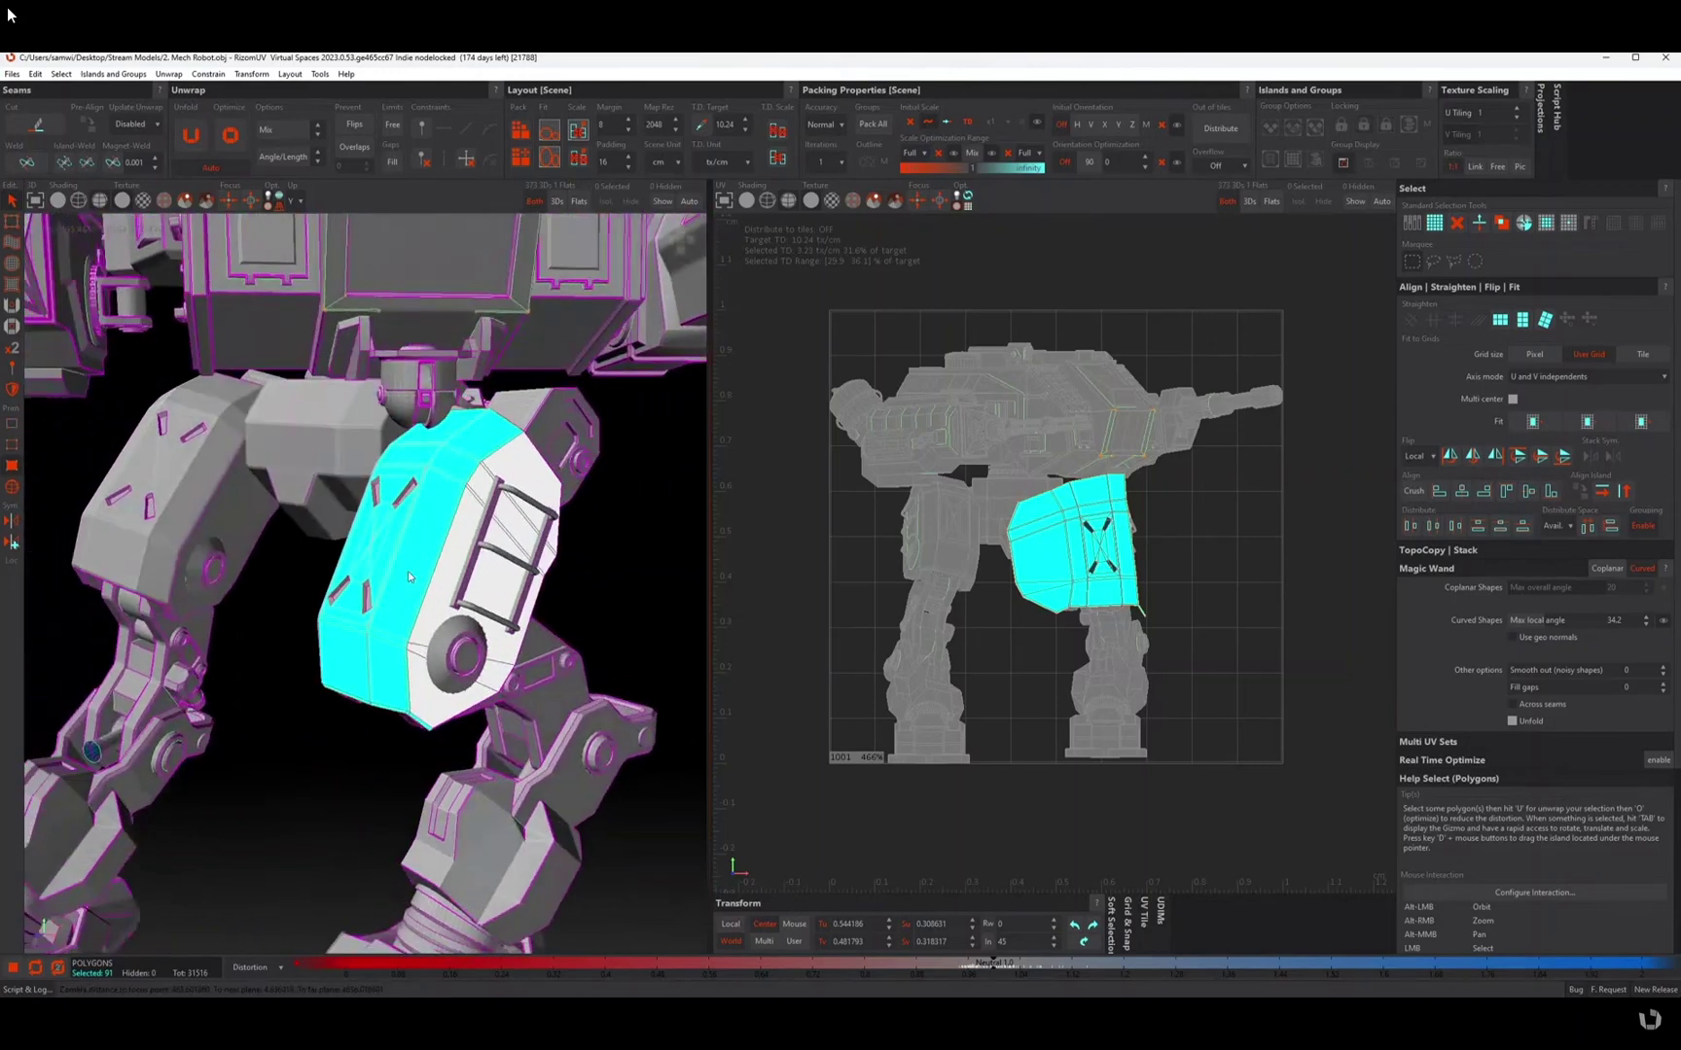
click(436, 616)
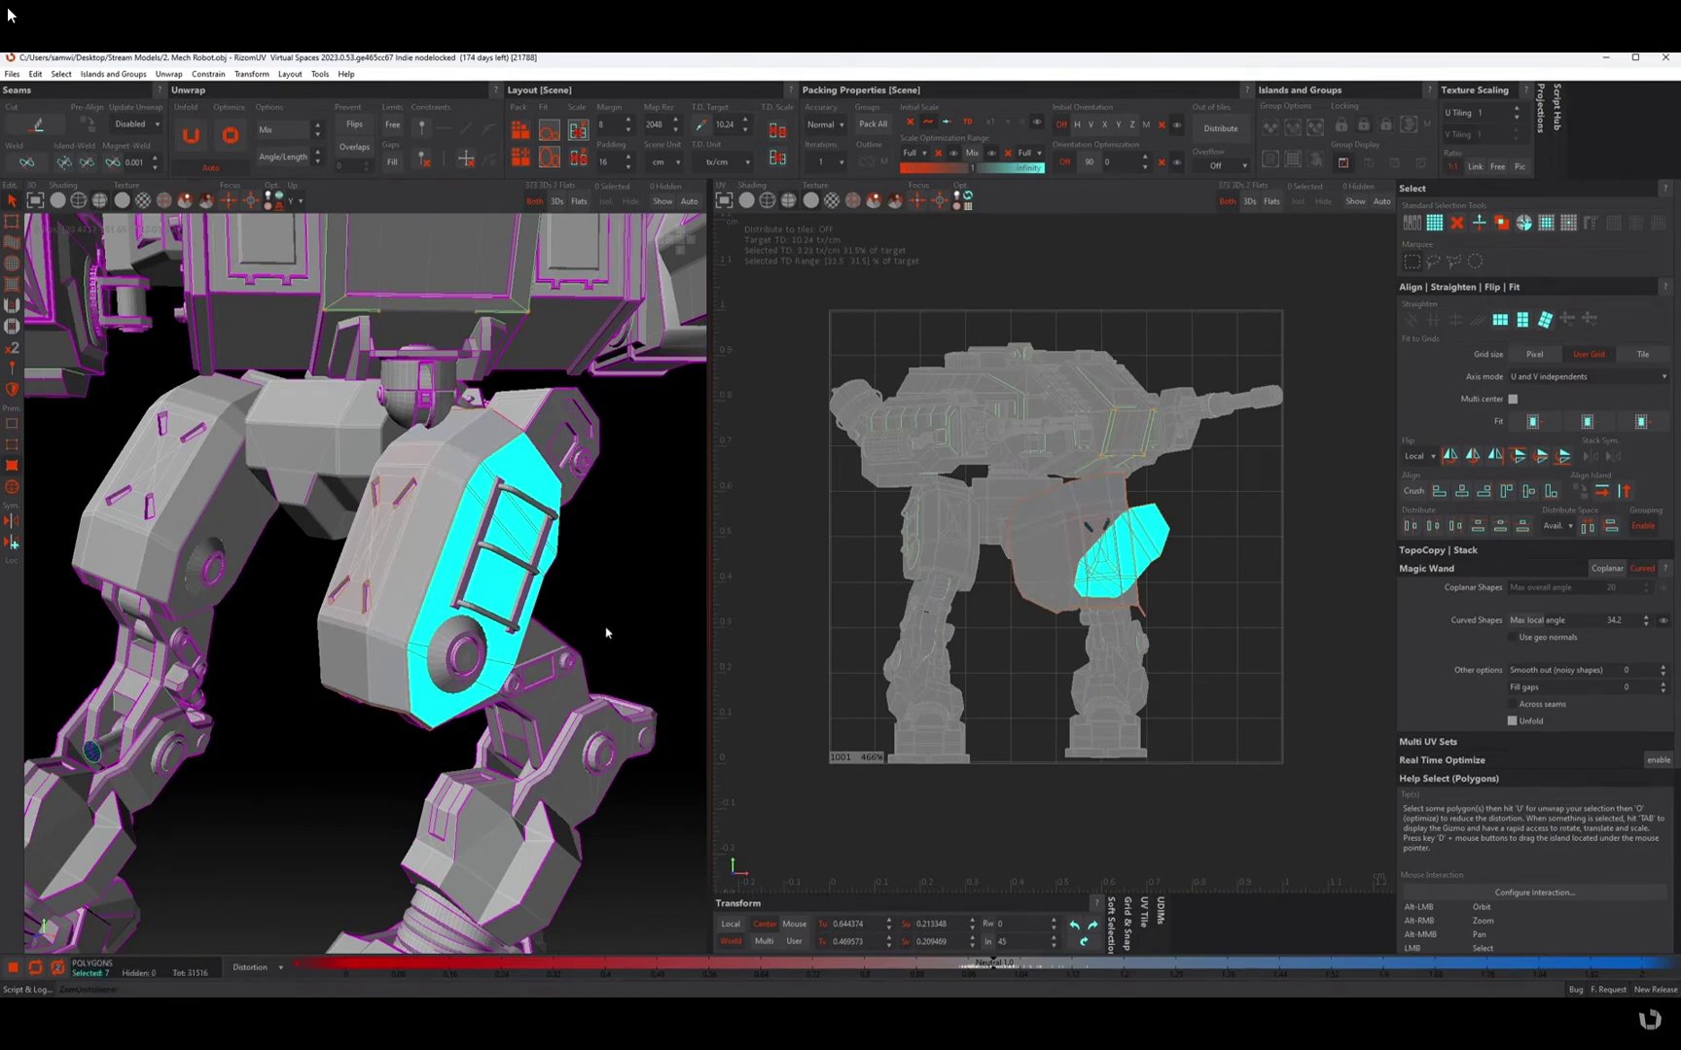
- Return to the front plate faces, unfold and optimize them, then add the side faces
key(ctrl+z)
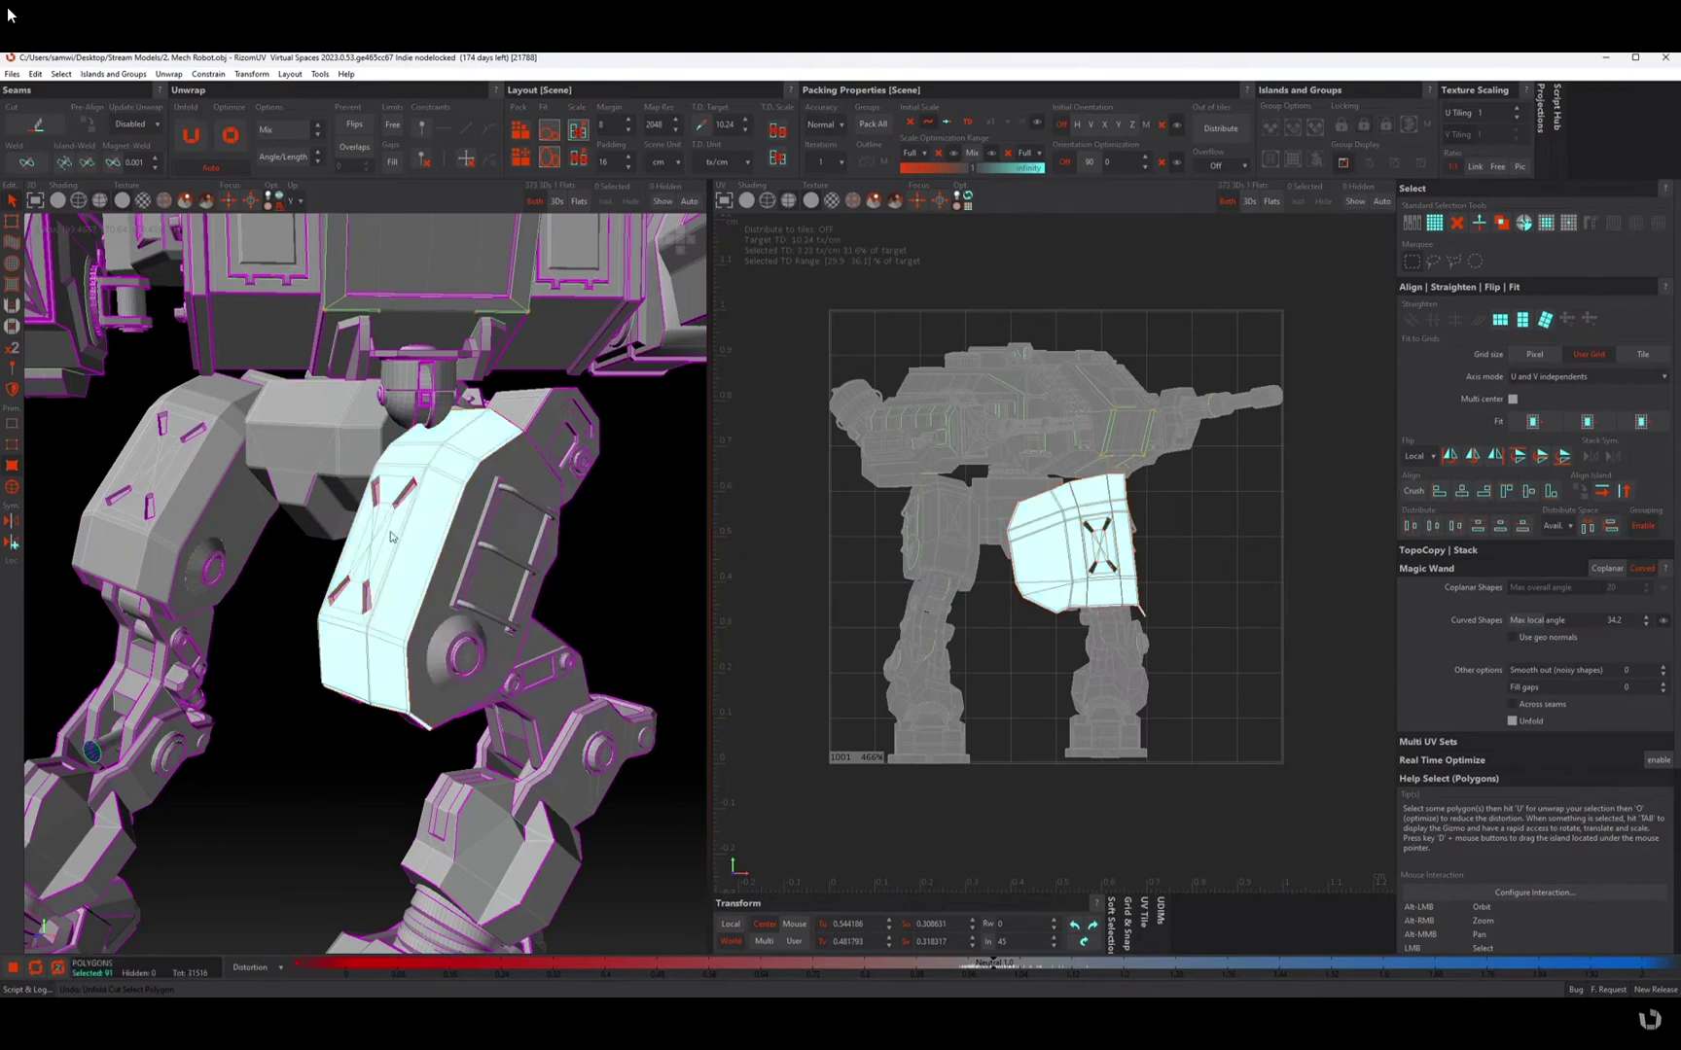
key(u)
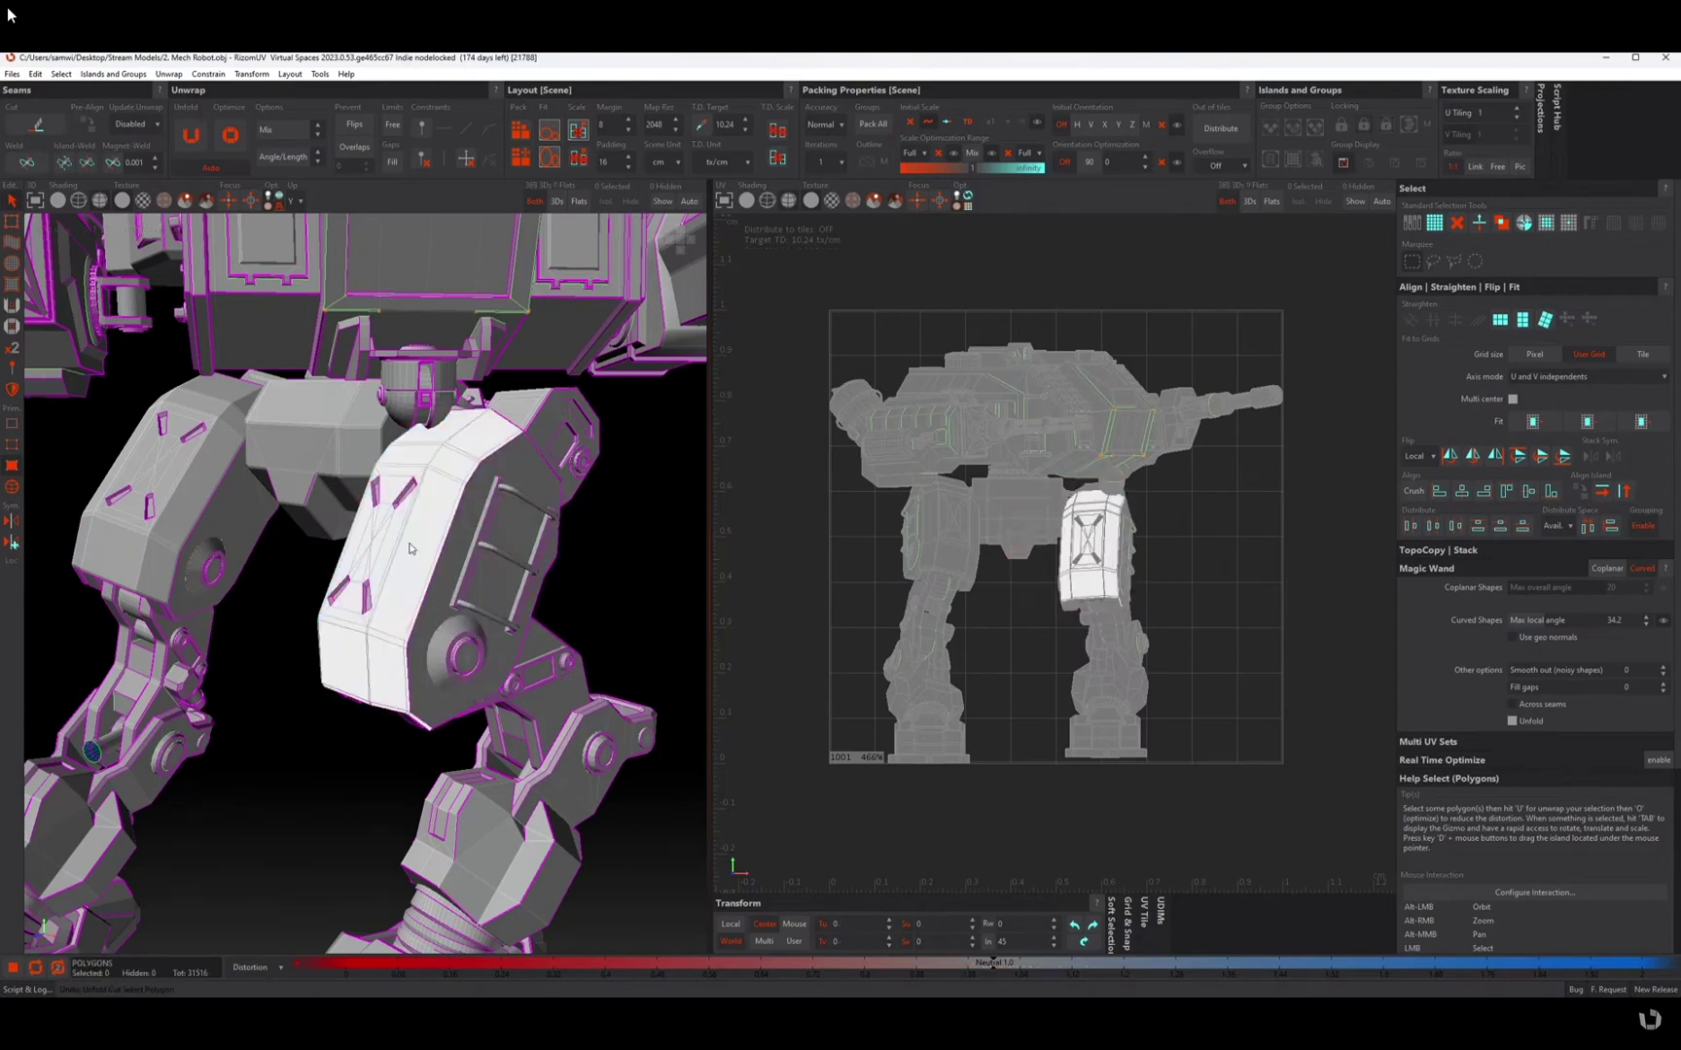
key(o)
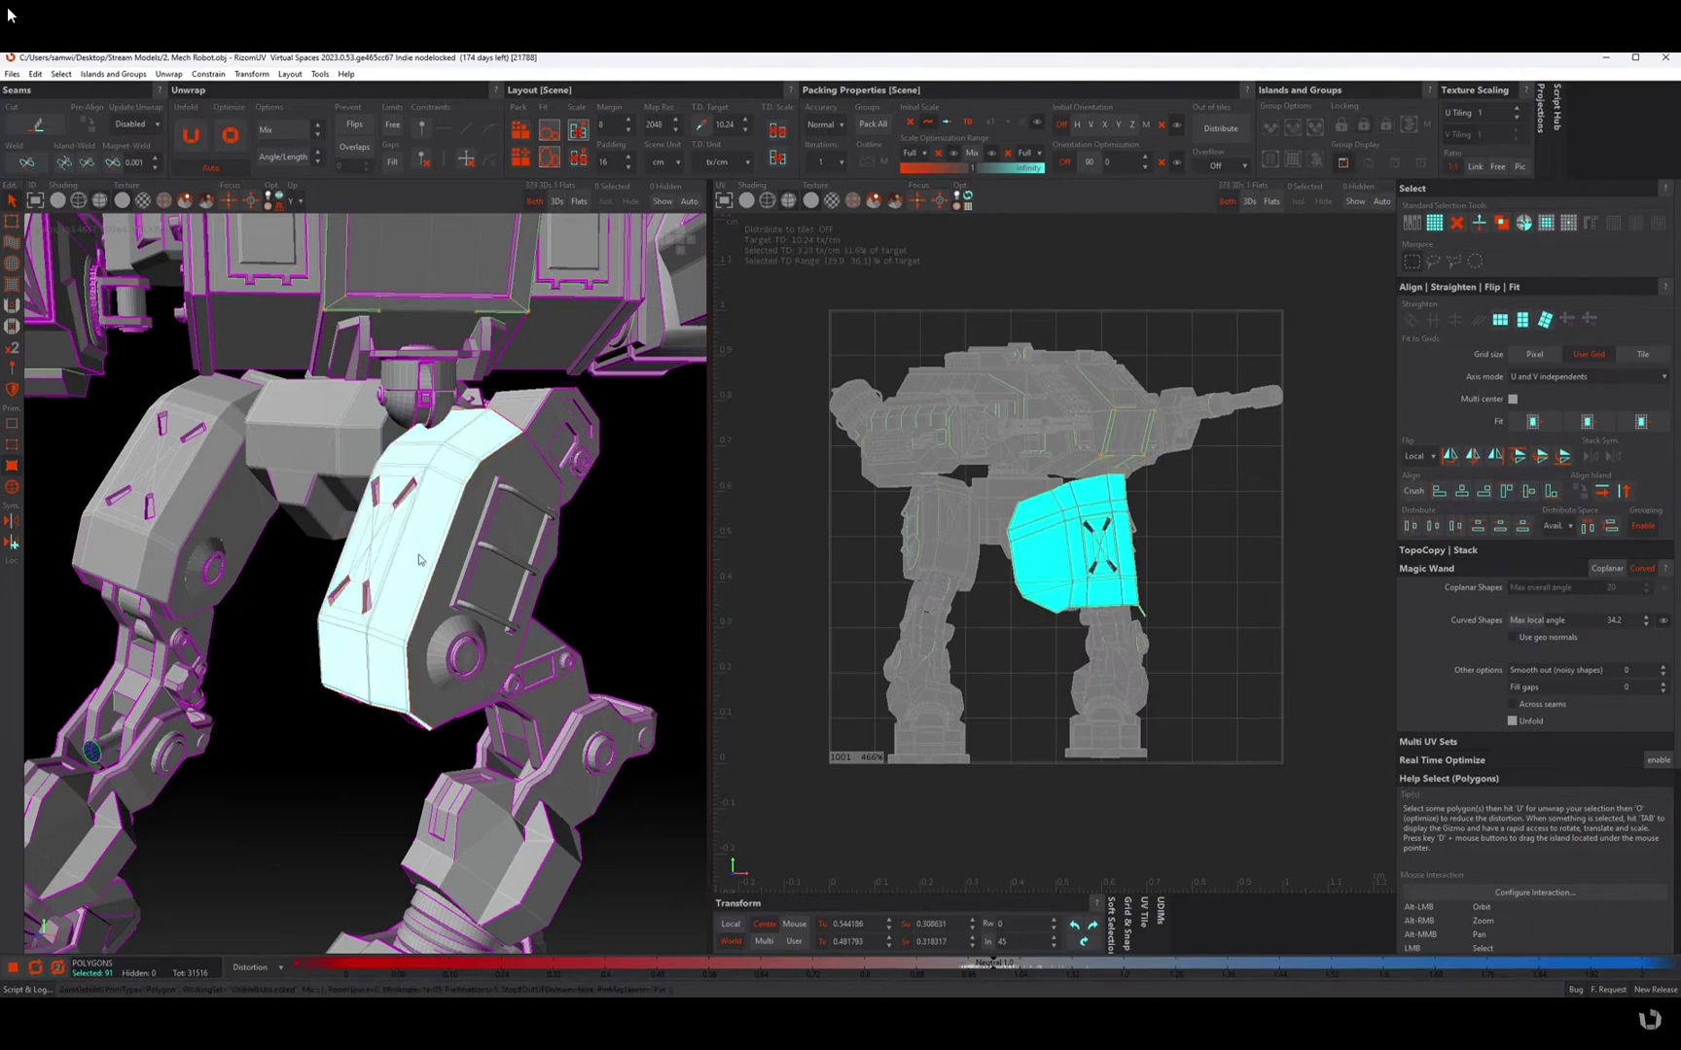
ctrl+click(437, 612)
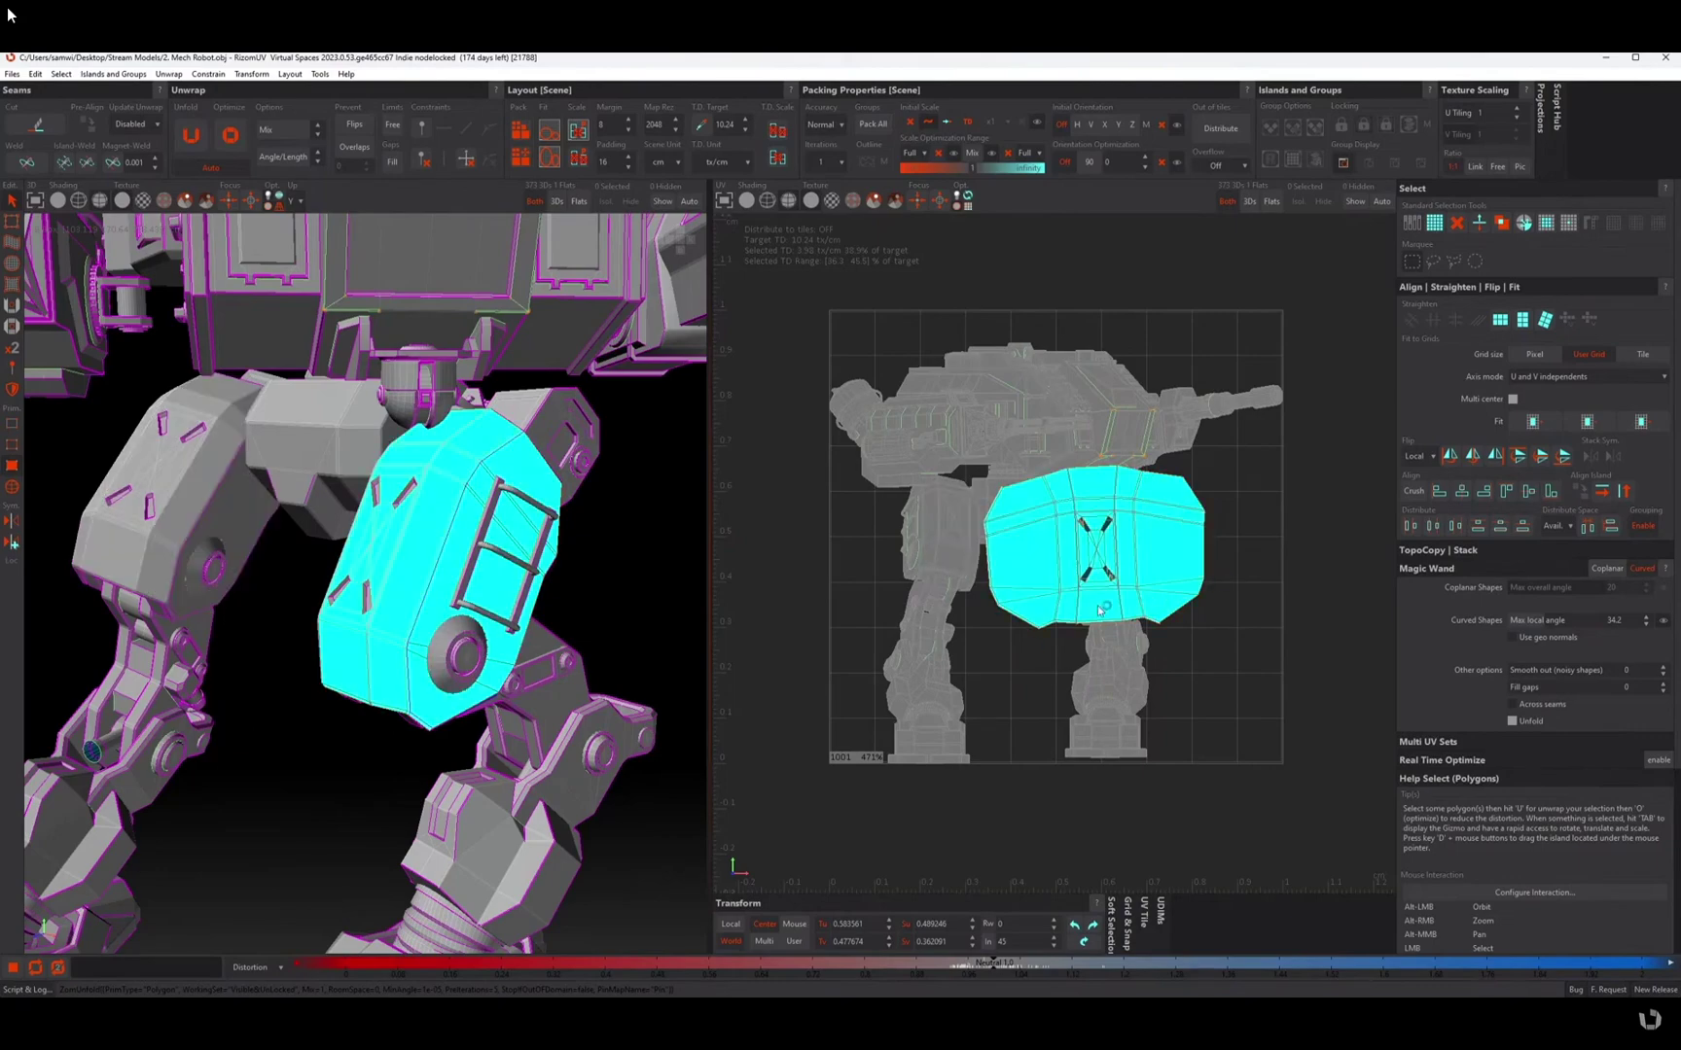
- Add the missing edge face under the thigh and re-unfold the panel with U
alt+drag(400, 596, 556, 468)
scroll(555, 469, down, 5)
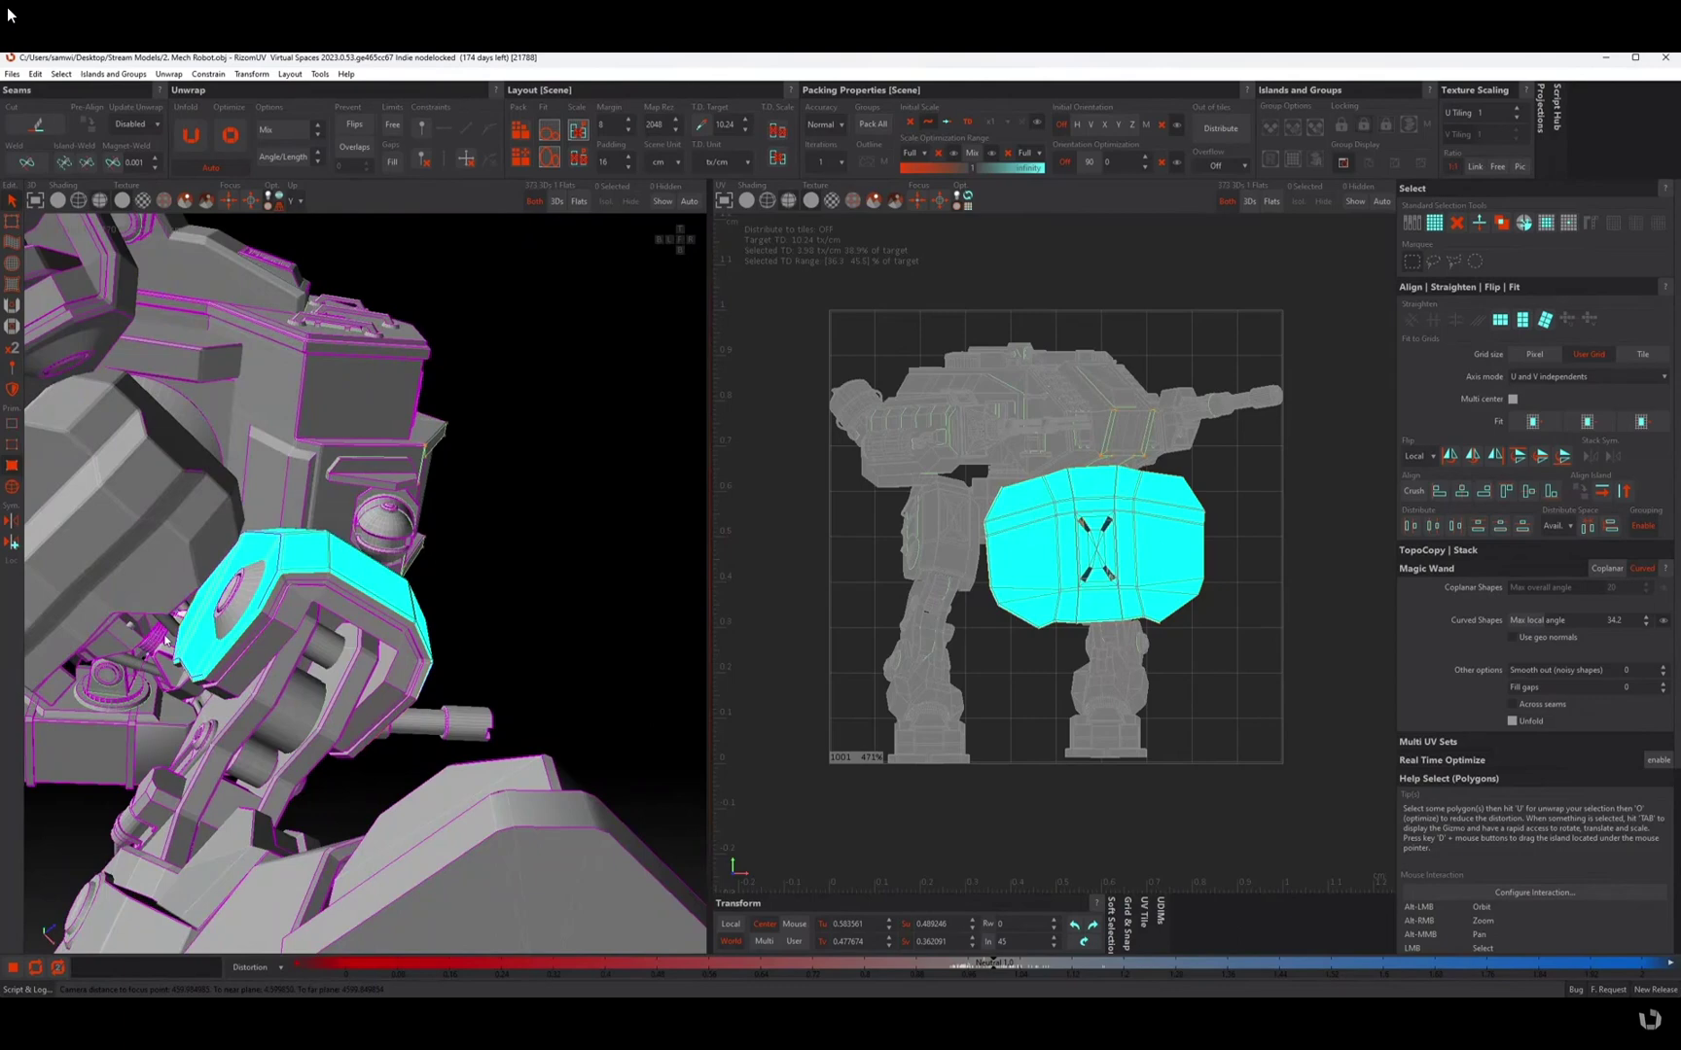
scroll(185, 613, up, 5)
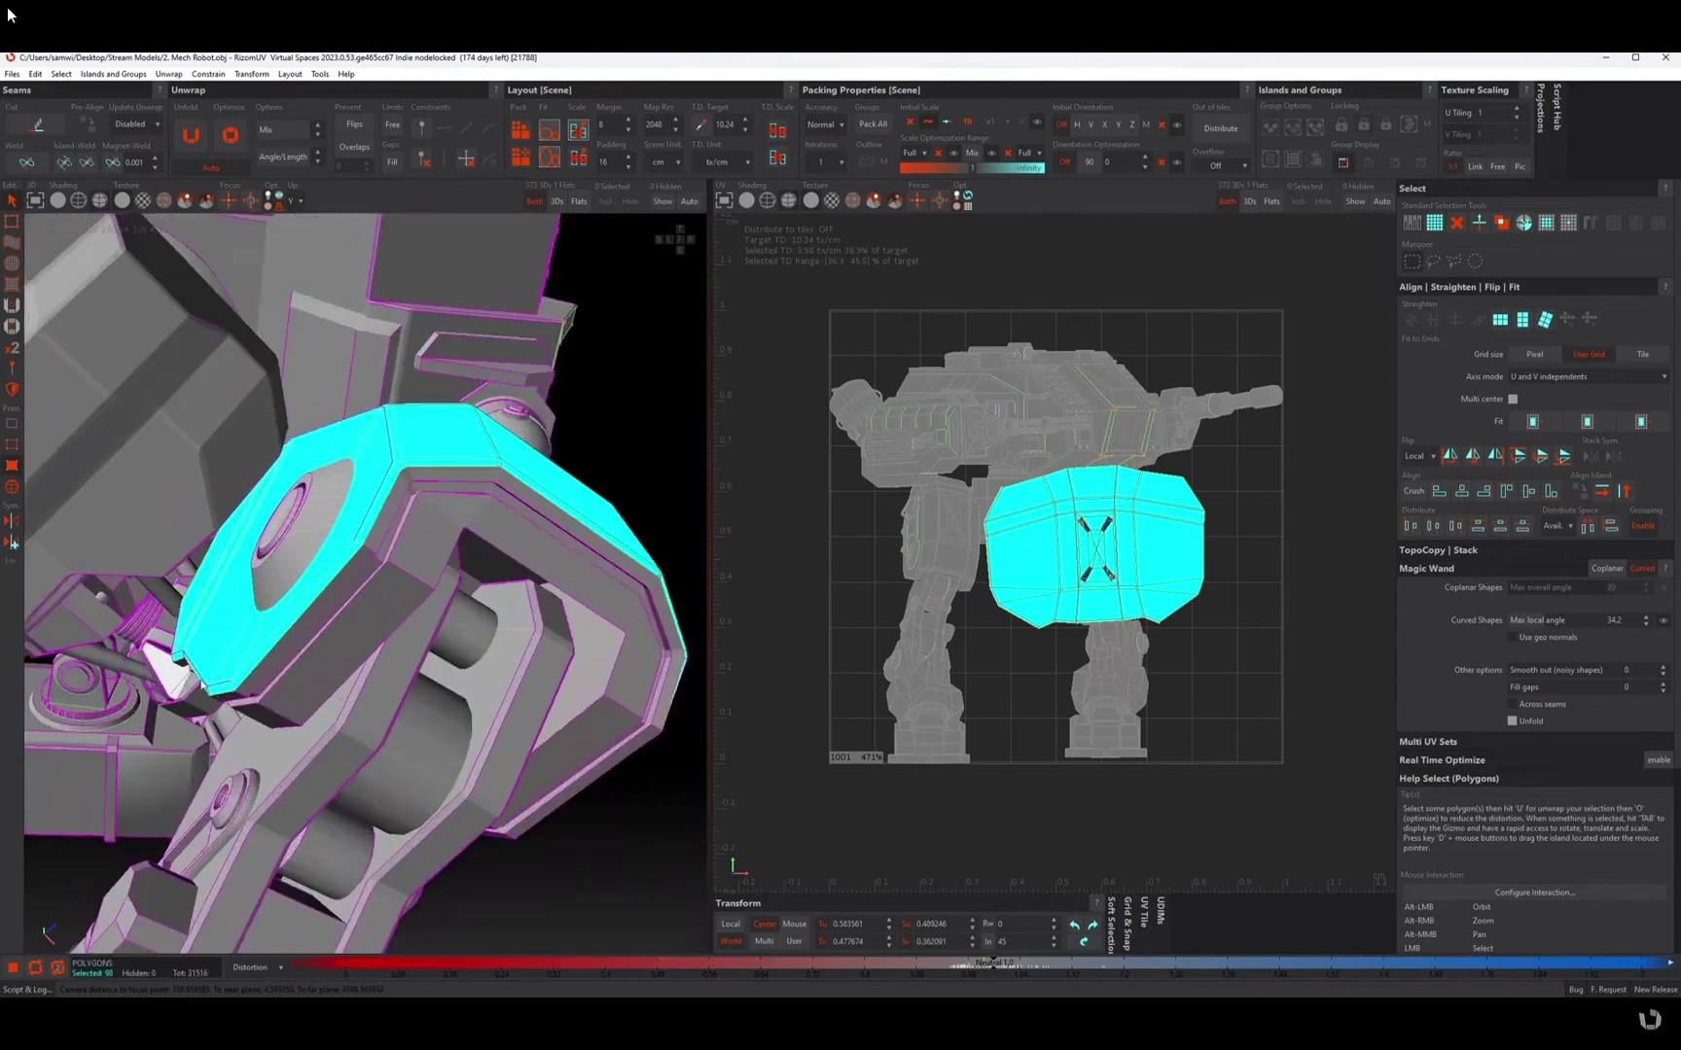
click(278, 656)
key(u)
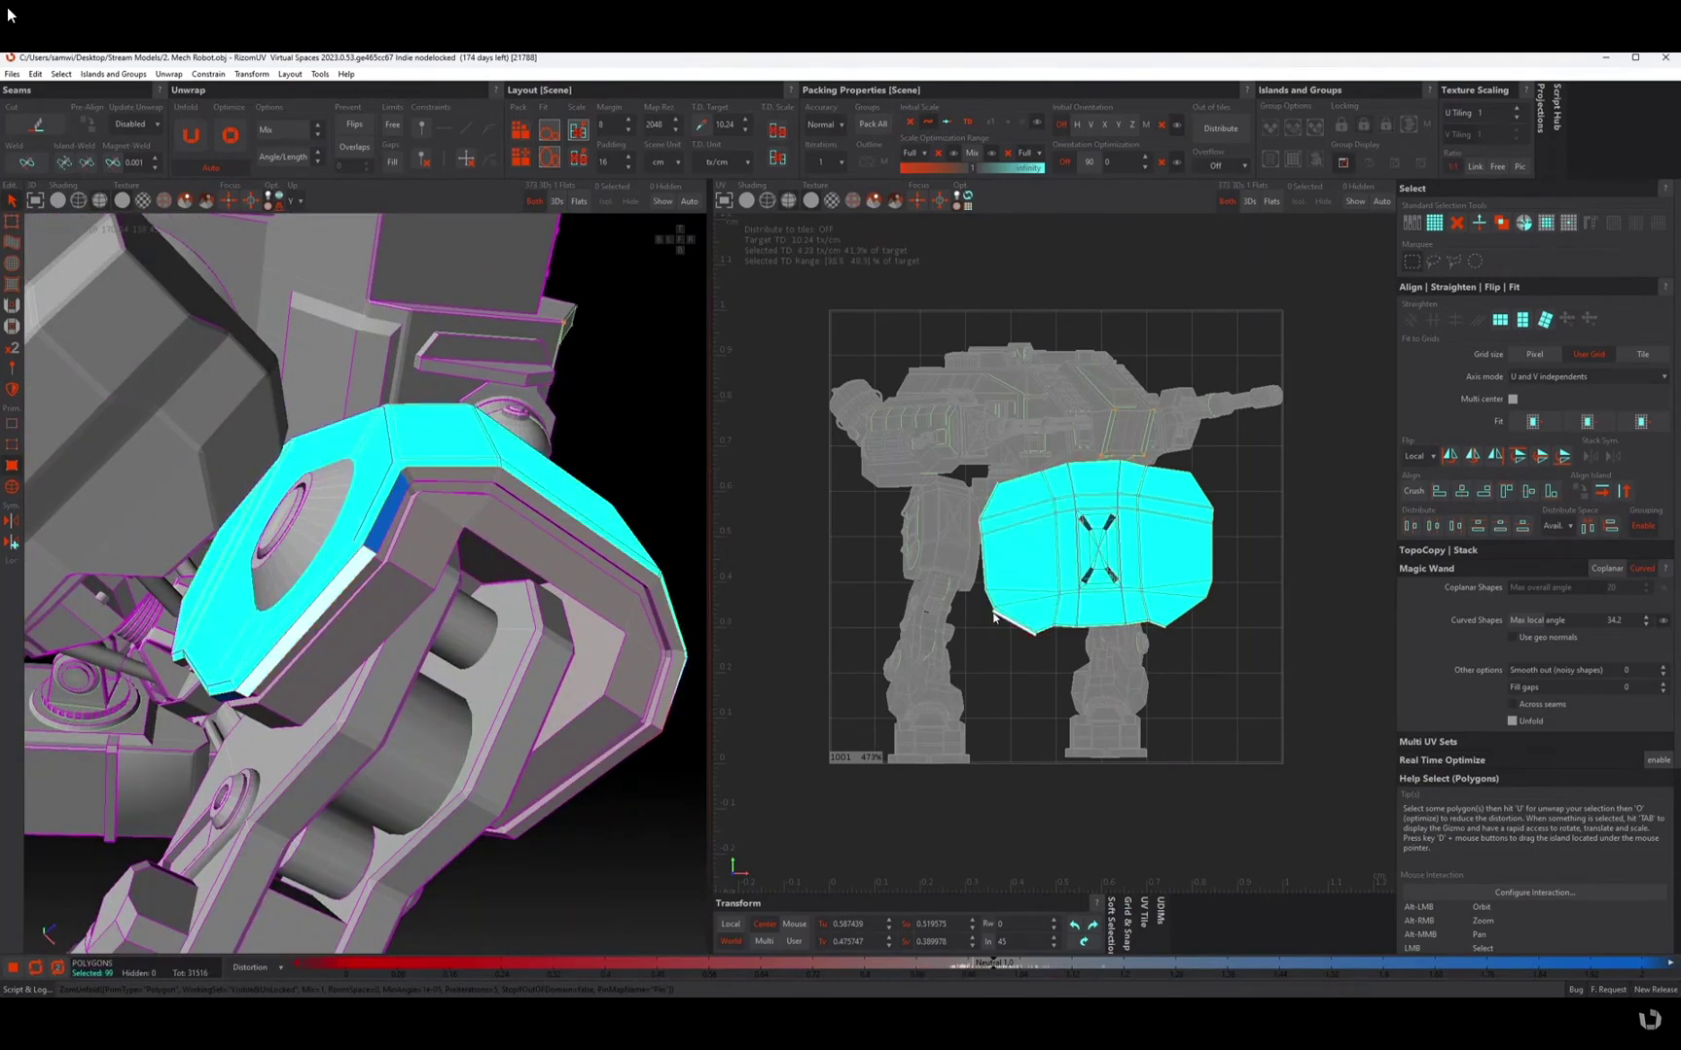
- Orbit around the shoulder and panel to inspect the whole mech
scroll(1020, 649, up, 3)
scroll(1031, 650, up, 4)
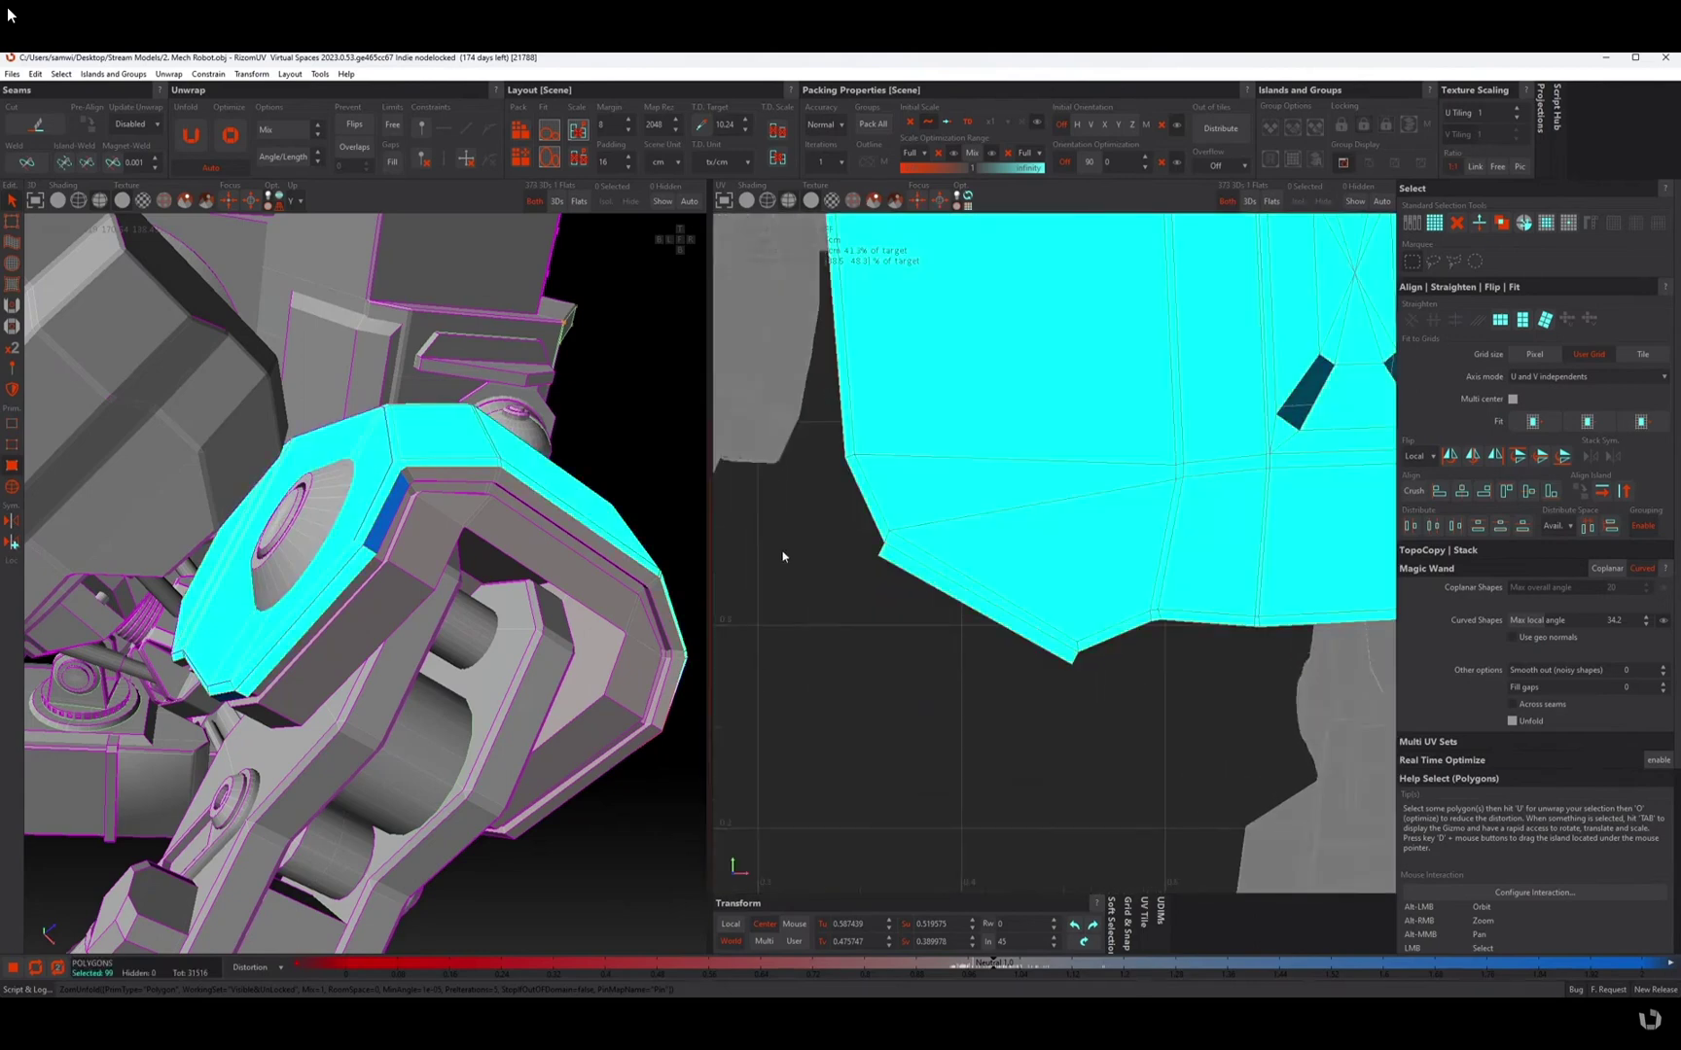
scroll(1001, 649, down, 7)
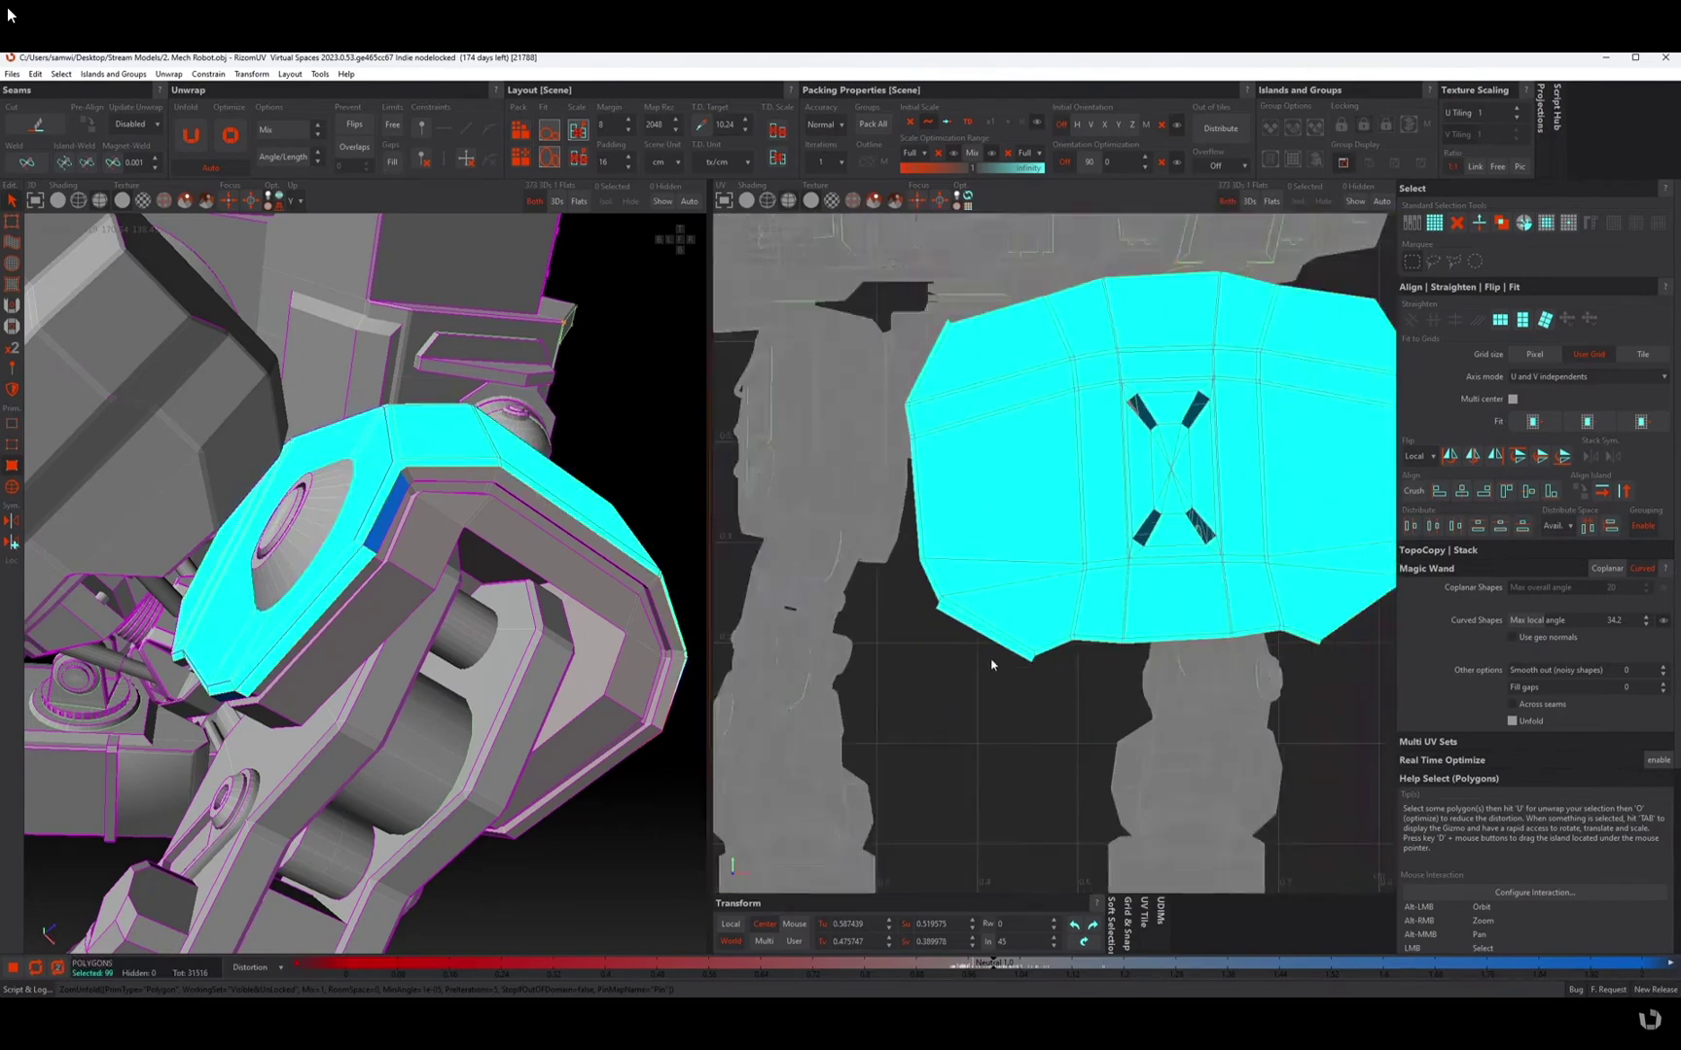
alt+drag(442, 526, 500, 430)
alt+drag(447, 513, 336, 617)
scroll(350, 617, down, 5)
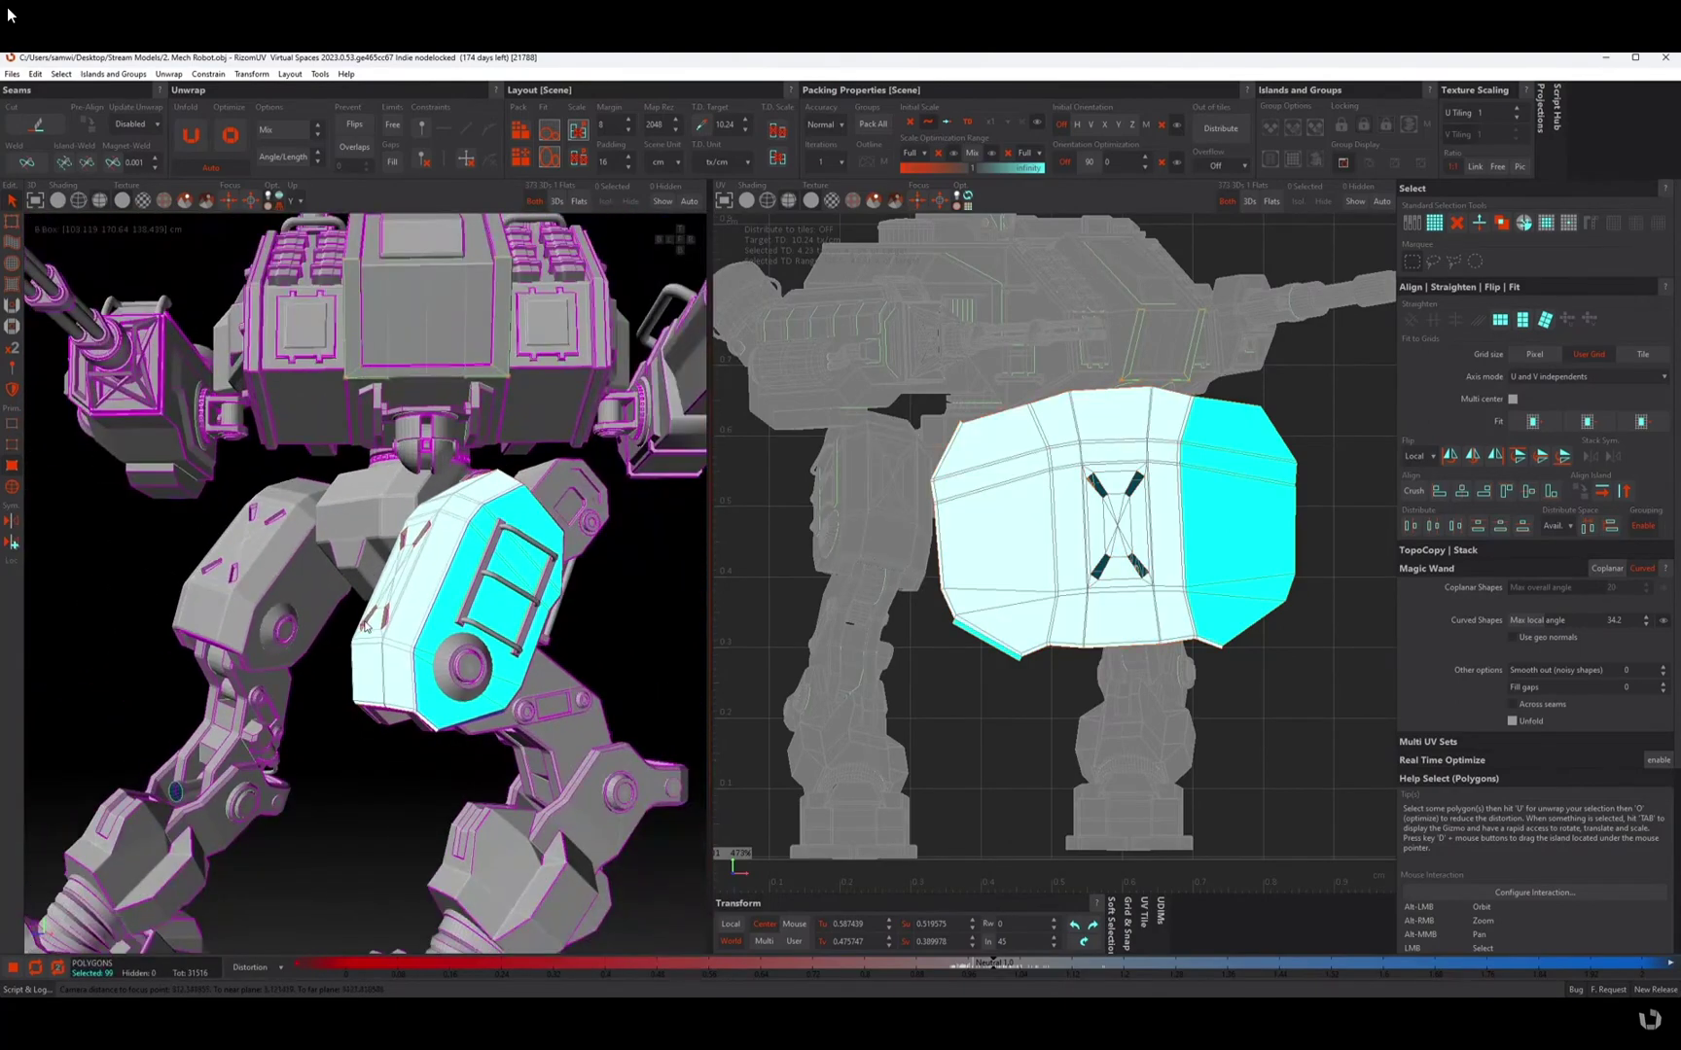
alt+drag(455, 618, 459, 647)
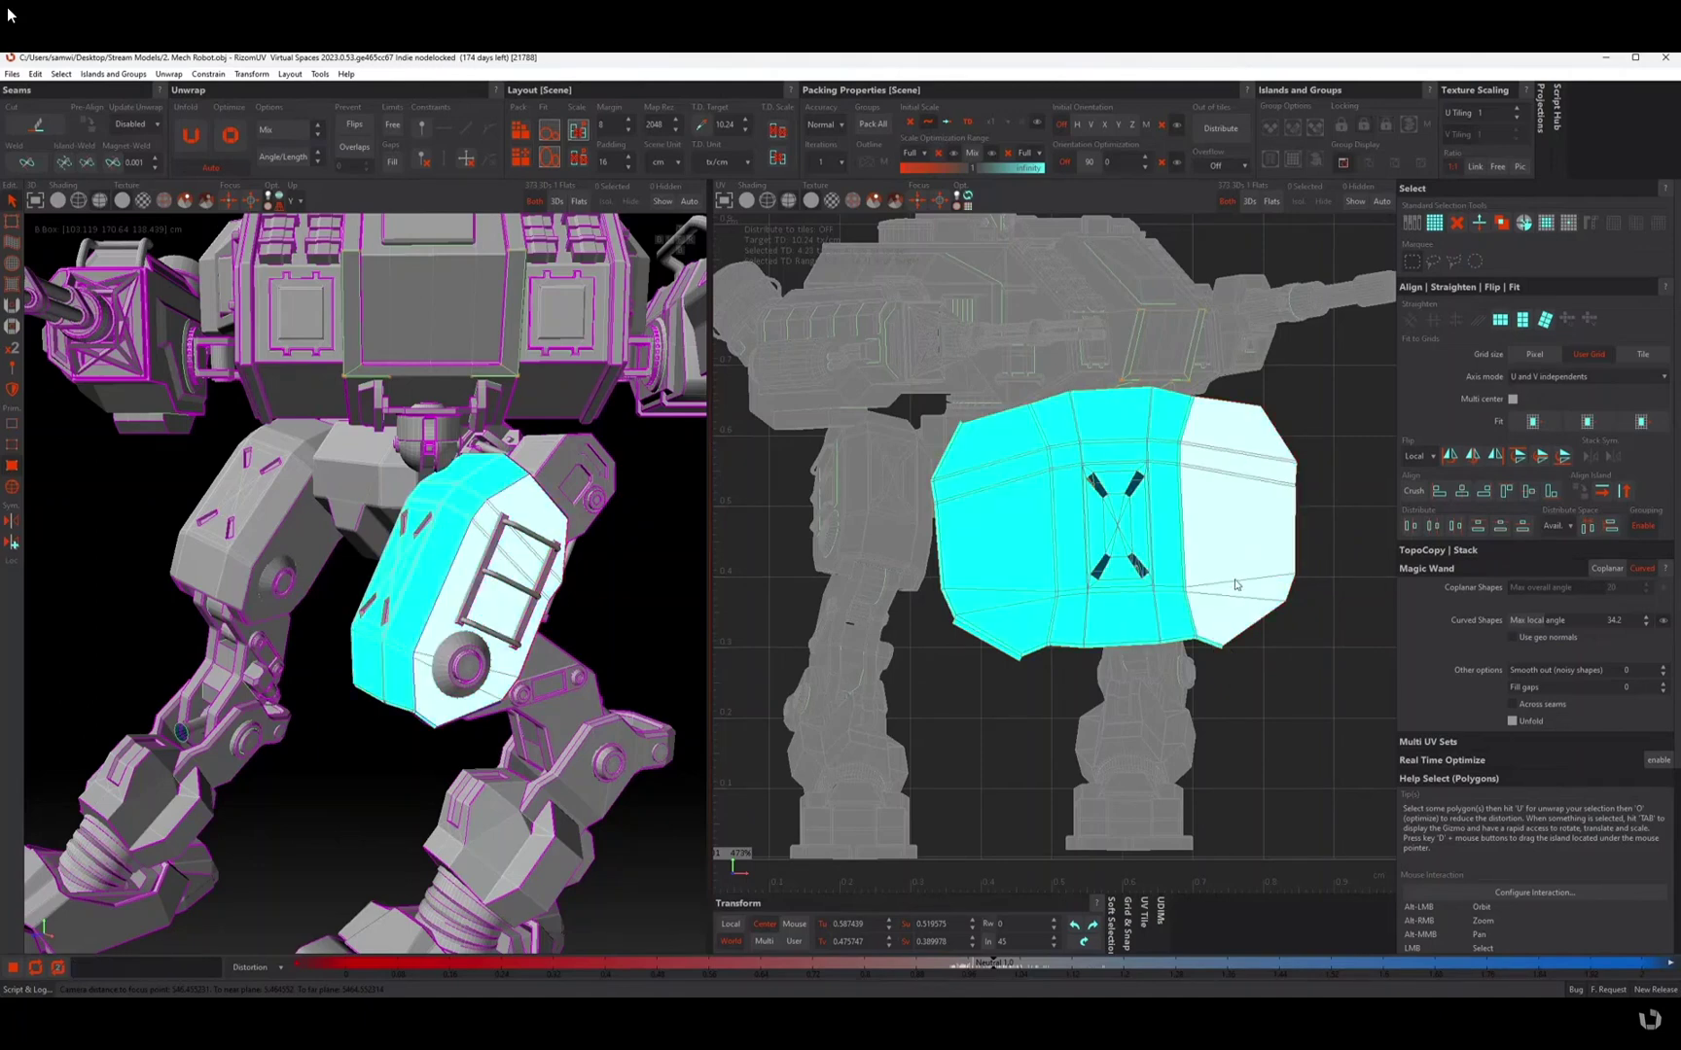
- Deselect the island's right-hand section, unfold the rest separately, and clear the selection
ctrl+click(1235, 570)
key(u)
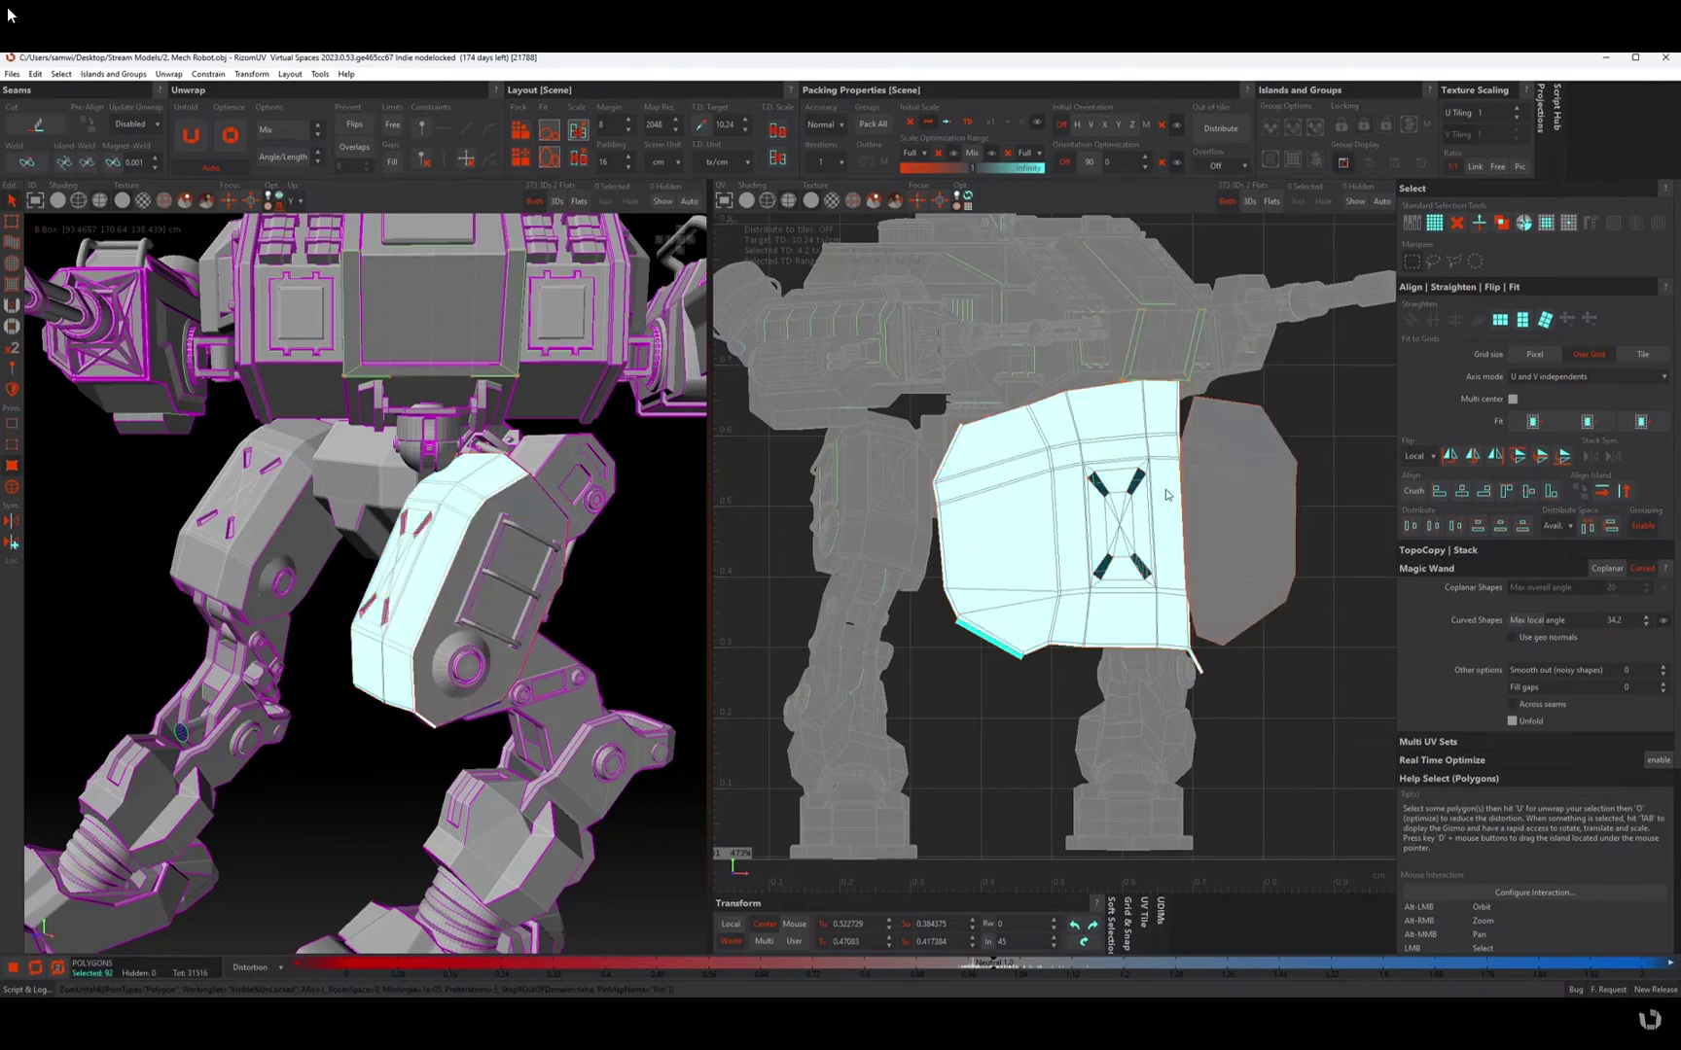
ctrl+click(1118, 611)
- Lower the wand's max local angle to 20.7, cut the selected faces, and deselect
alt+drag(364, 622, 618, 585)
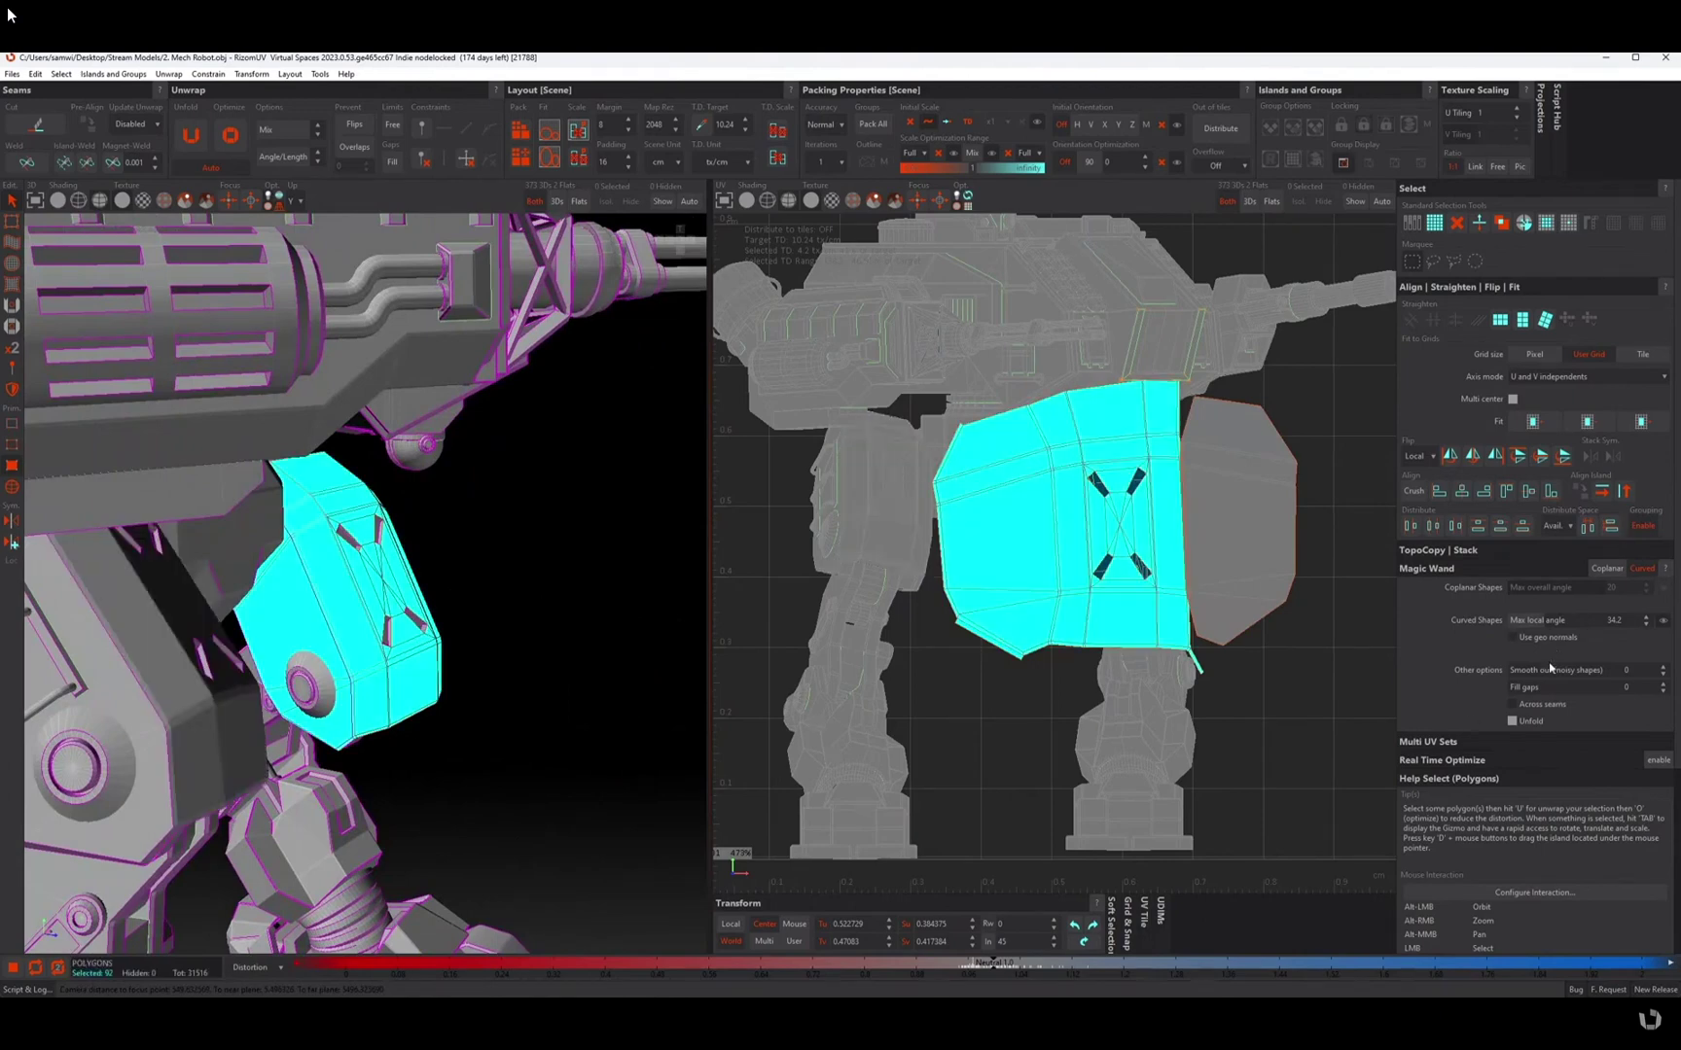
drag(1540, 623, 1530, 623)
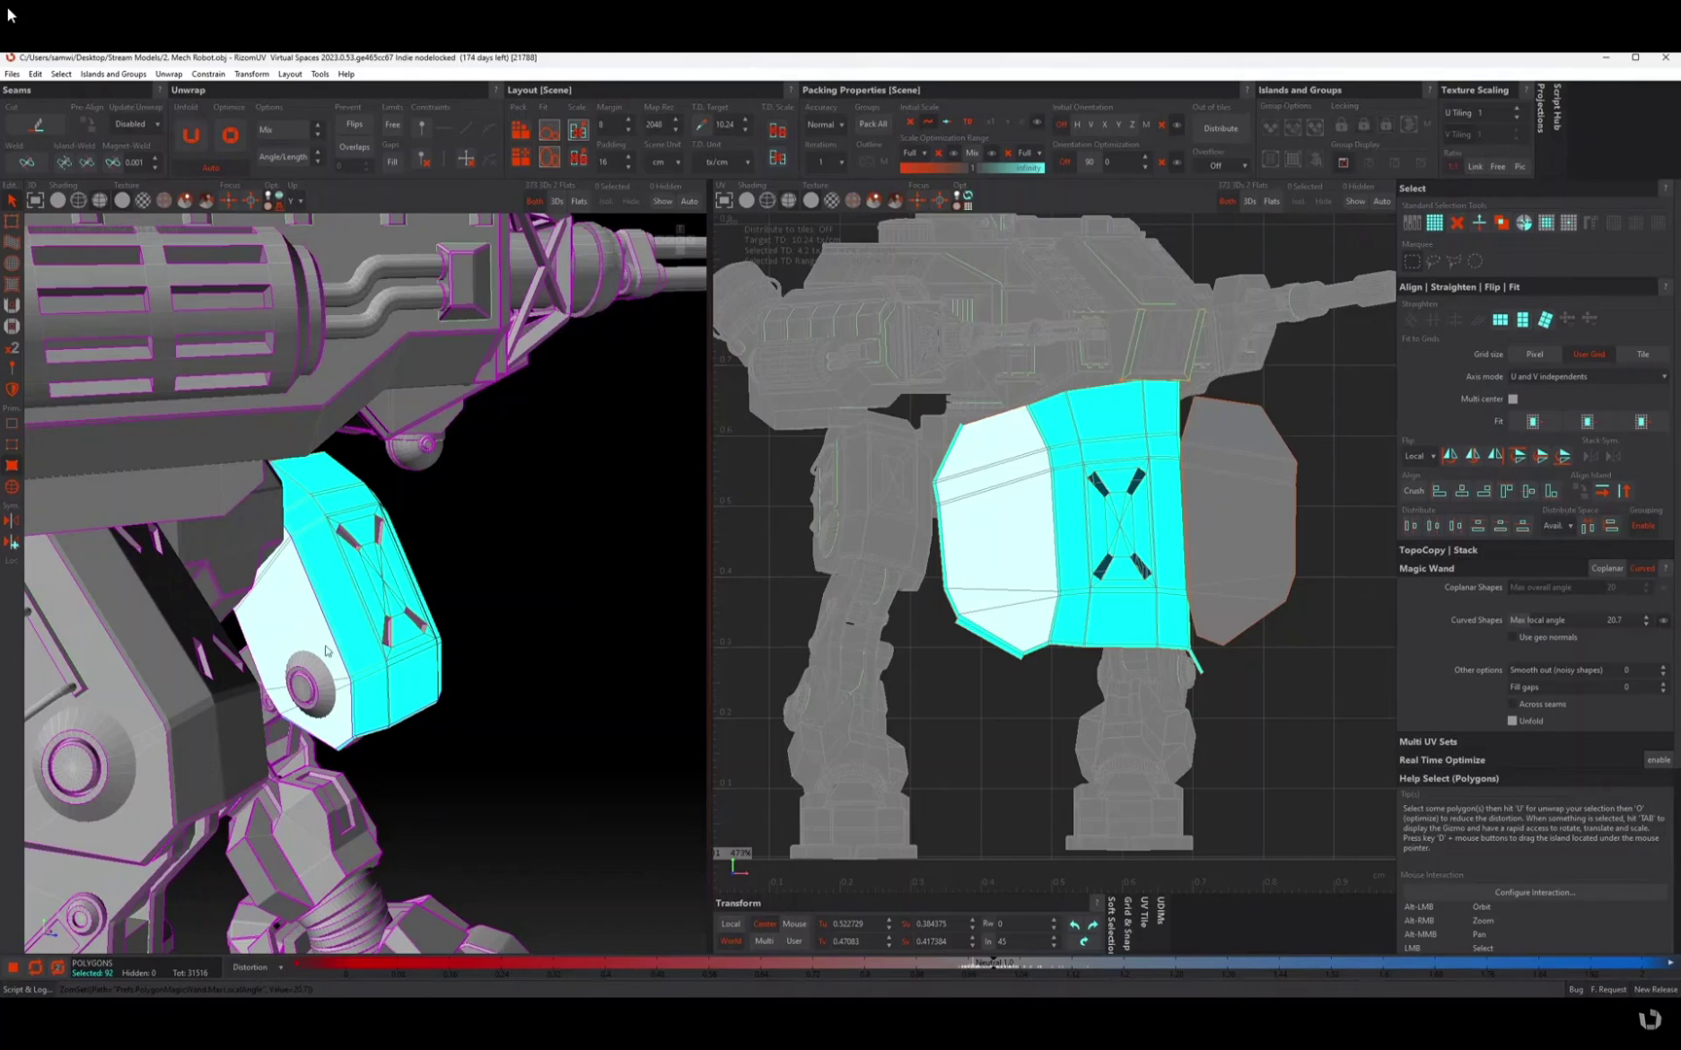
key(c)
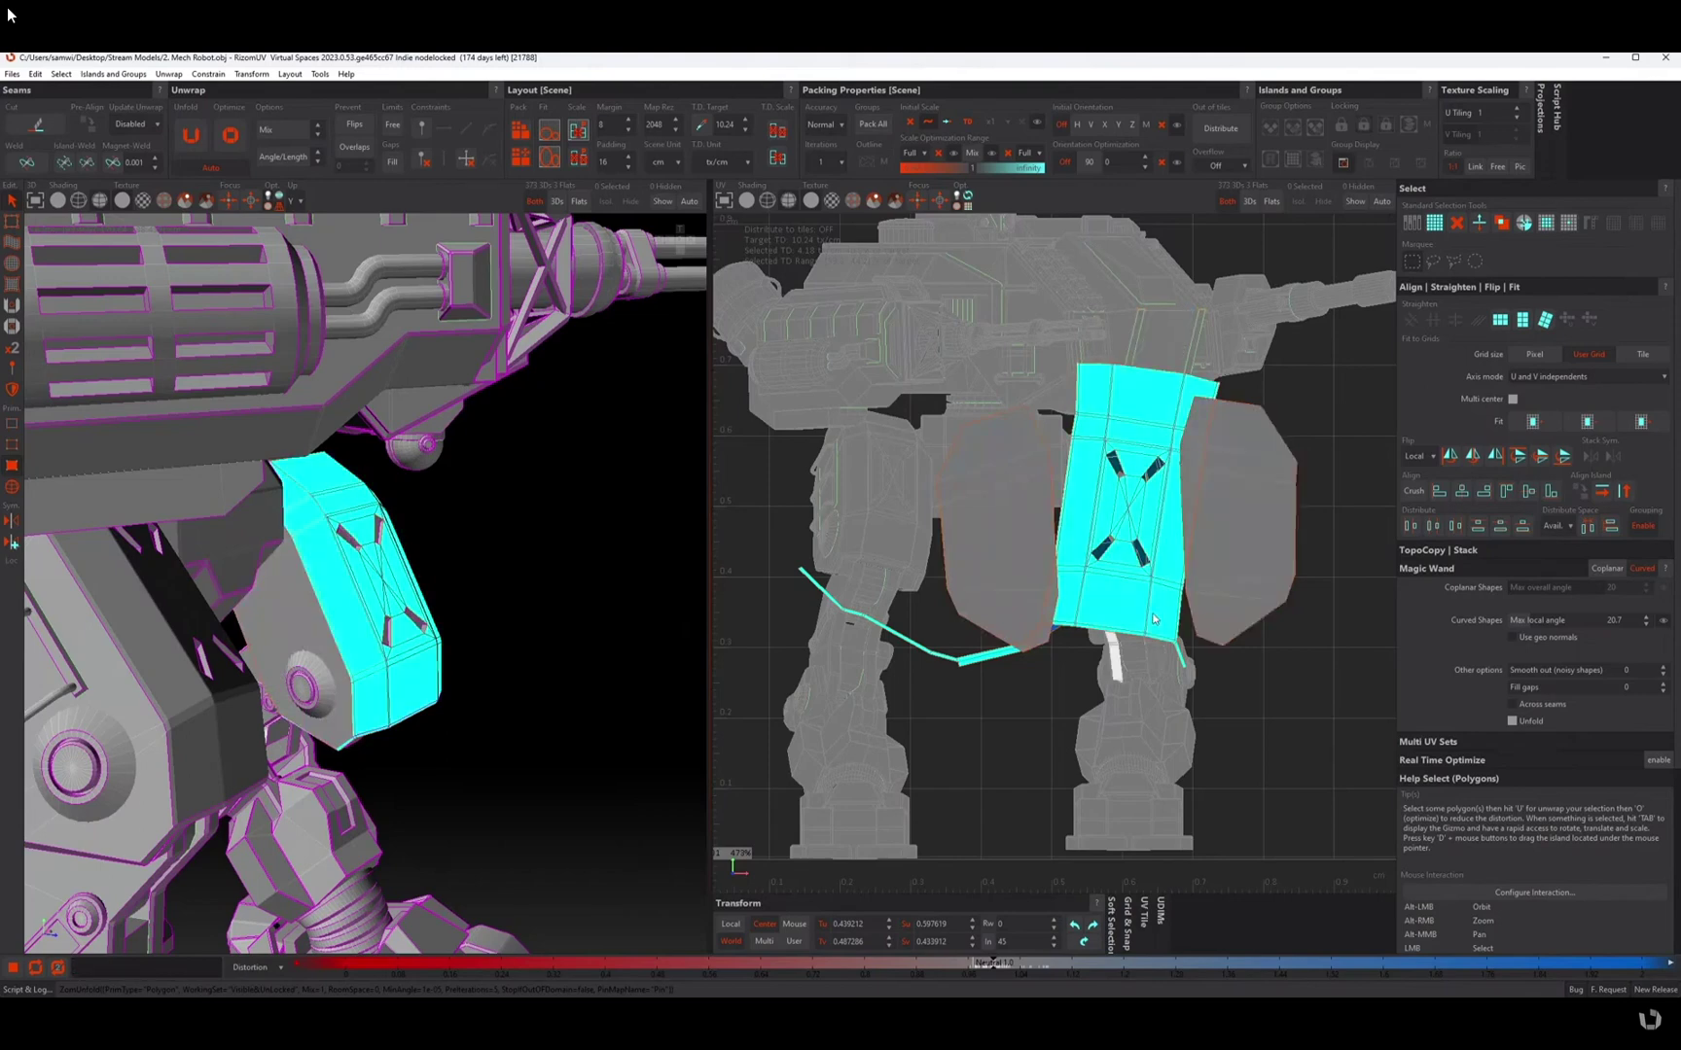
click(1044, 707)
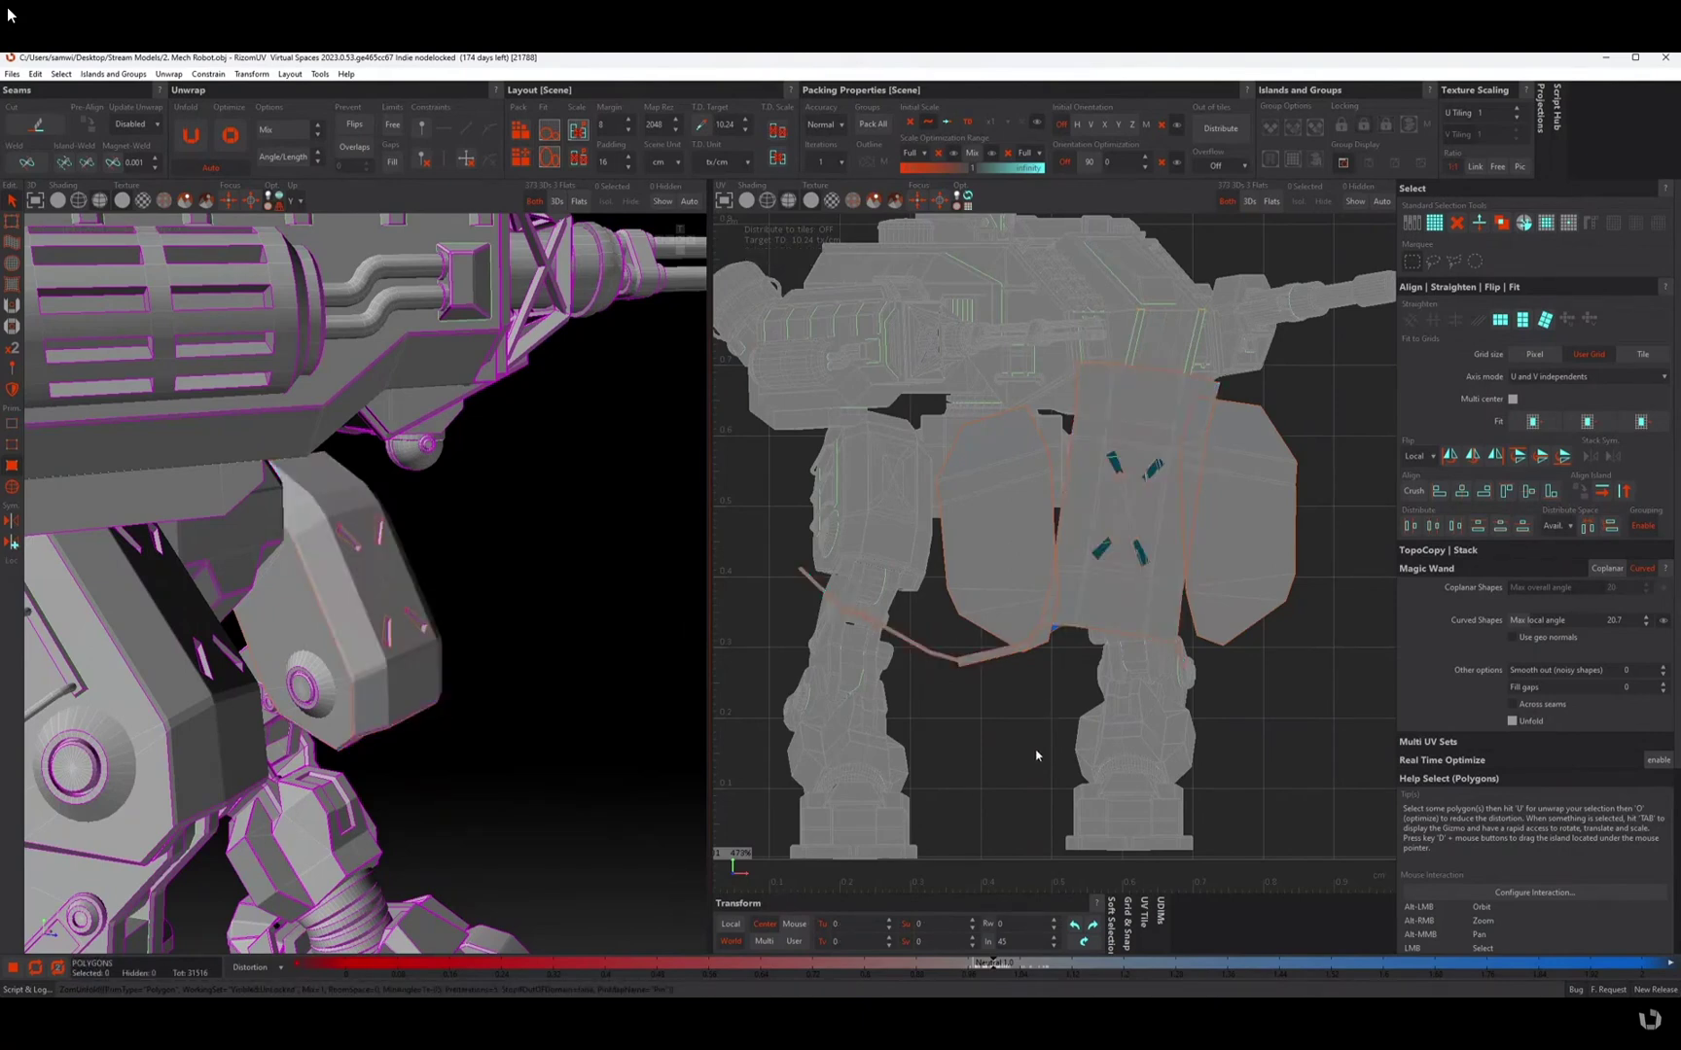
- Undo the cuts to one thigh island, pick the gun barrel, and start Files > Load
key(ctrl+z)
key(ctrl+z)
key(ctrl+z)
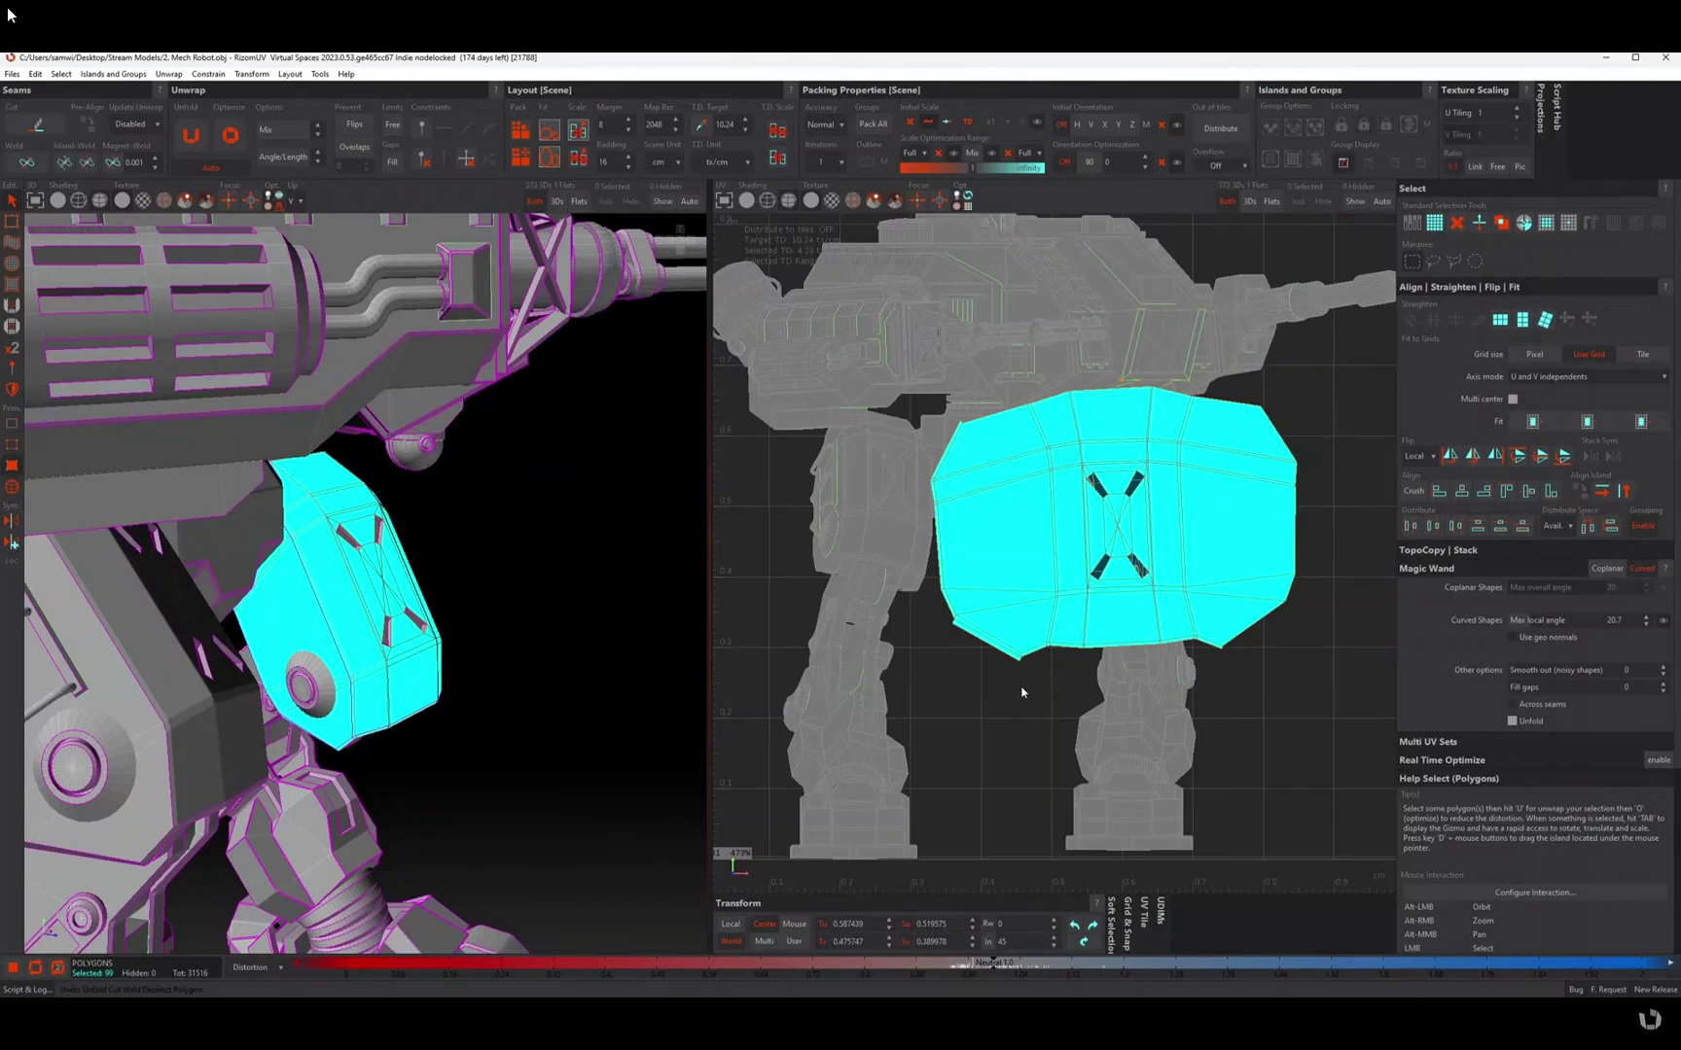
click(160, 292)
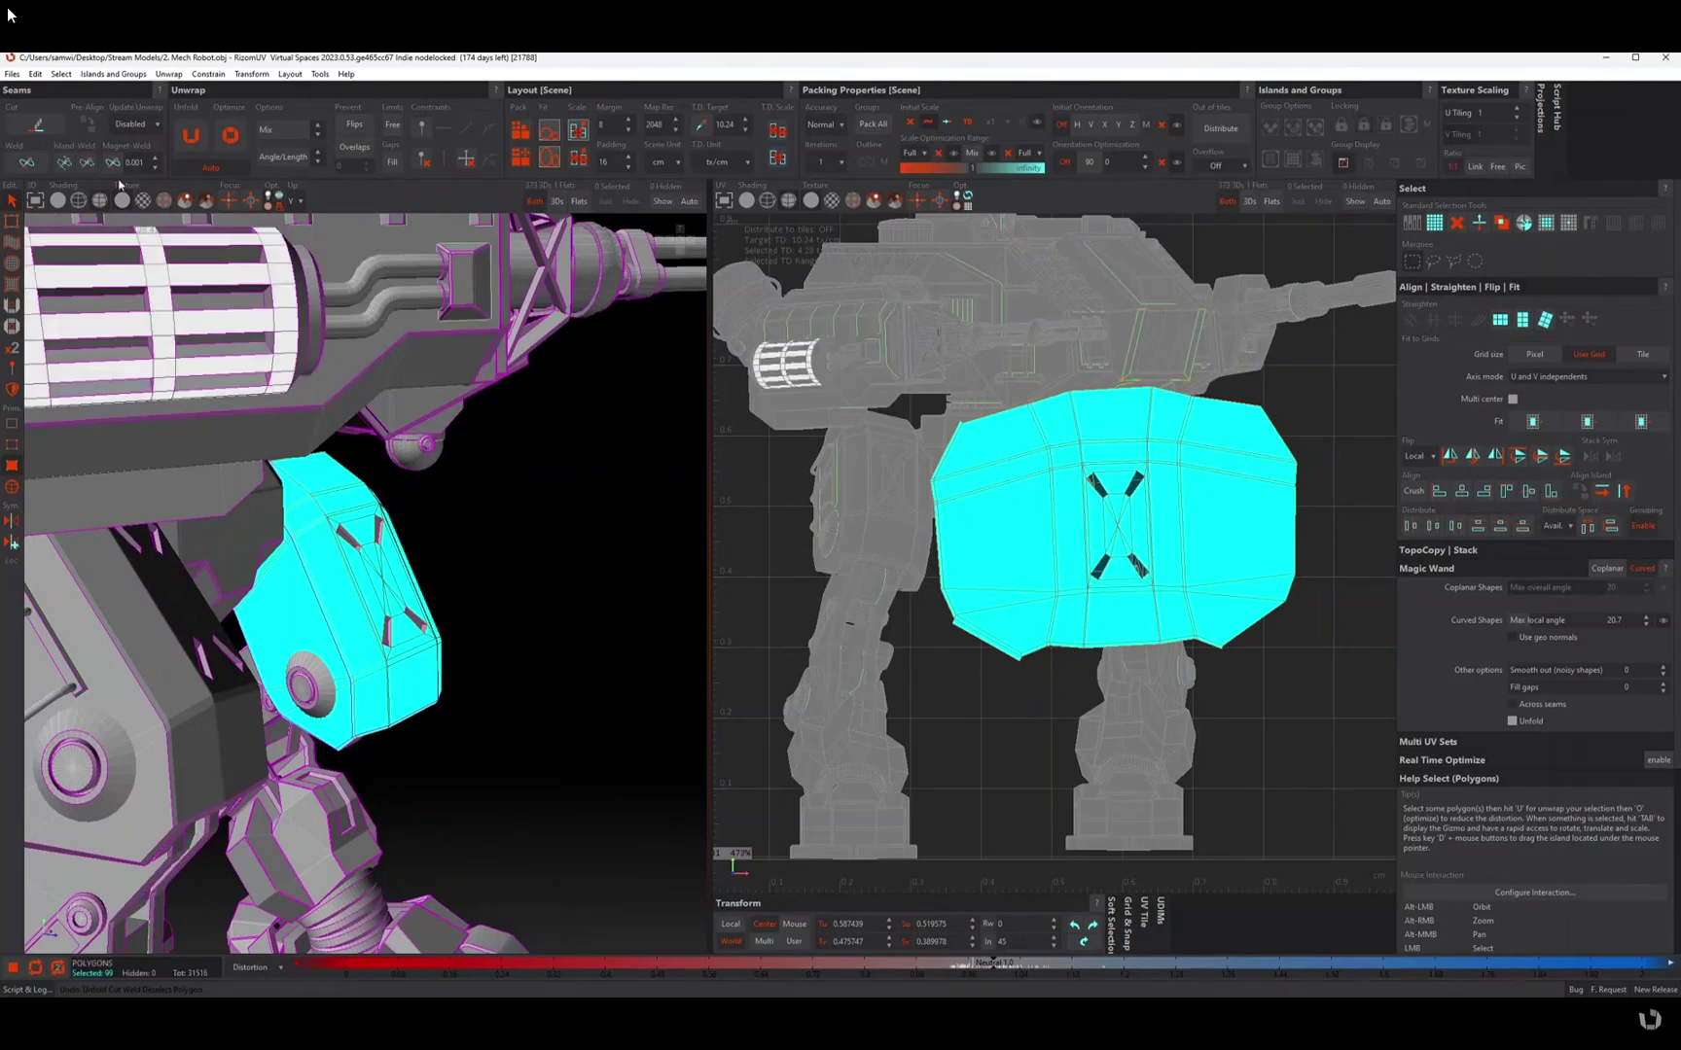
click(13, 74)
click(34, 103)
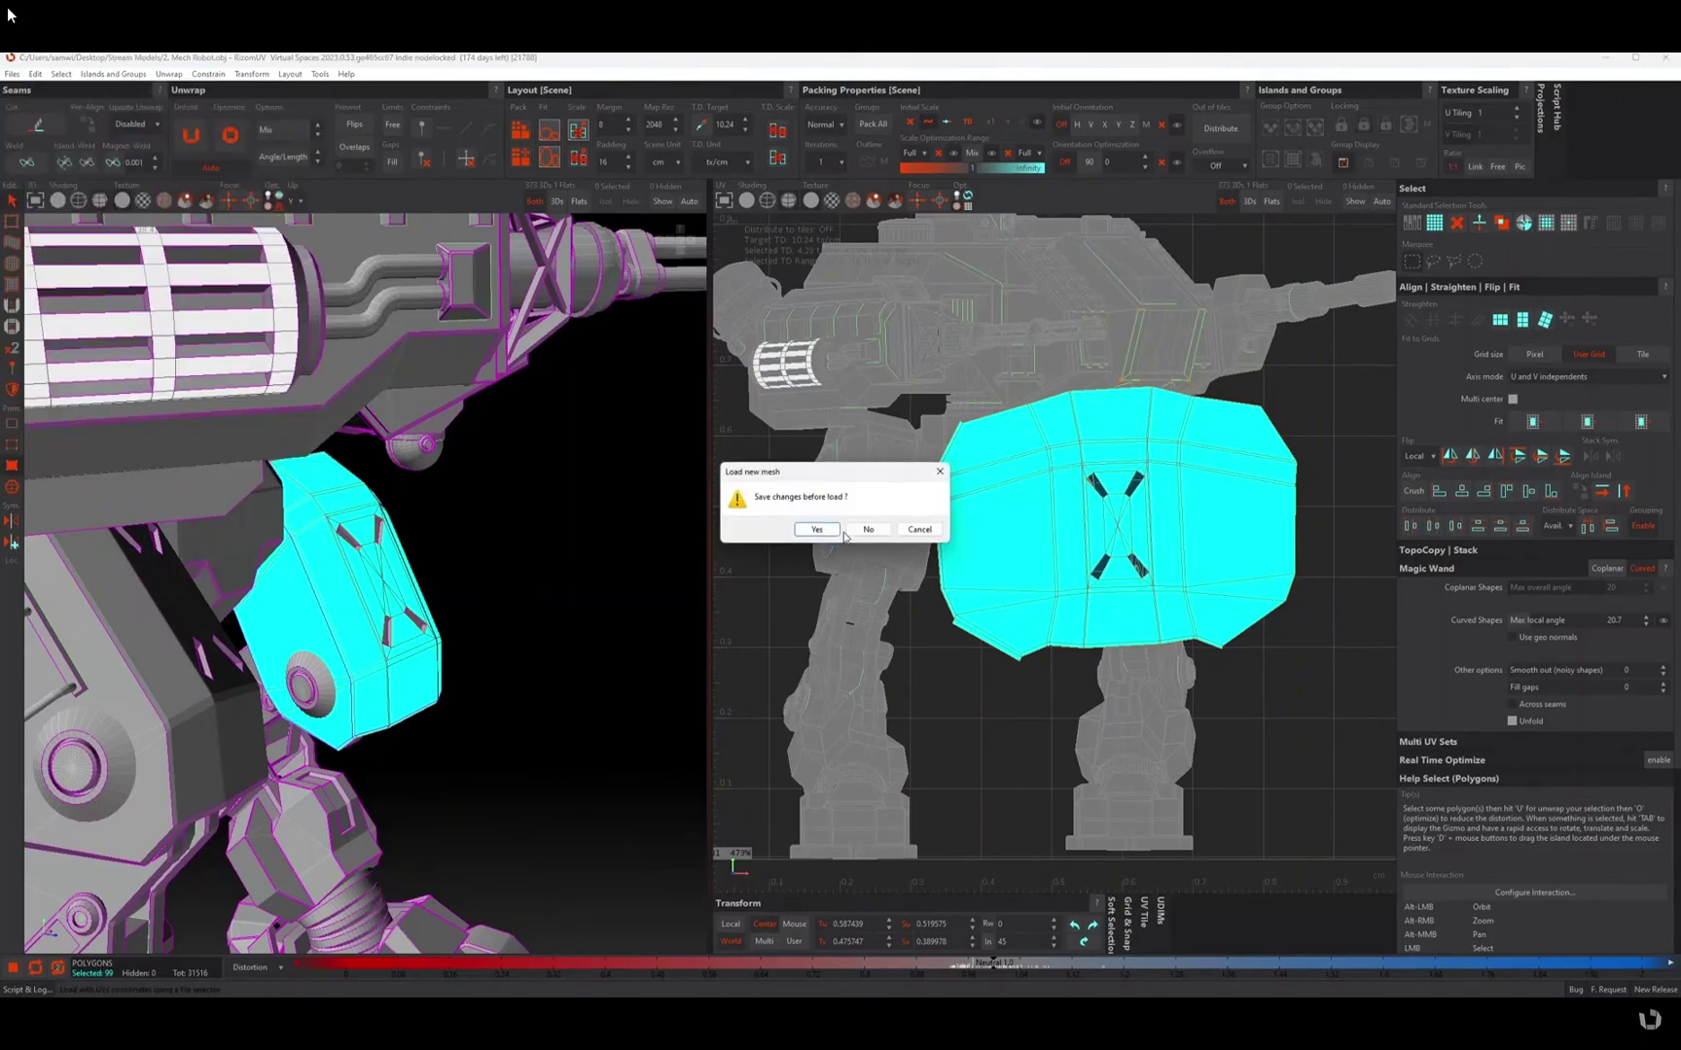